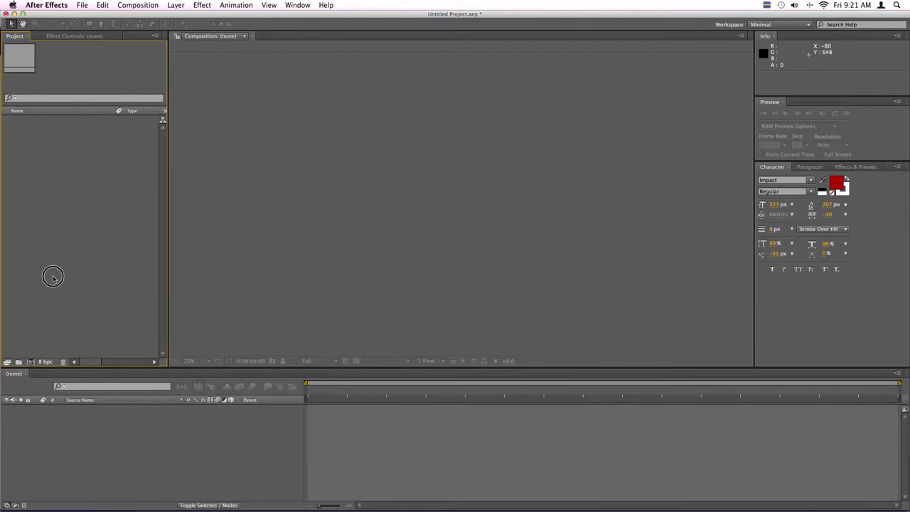
- Start a new composition named 3D and change its background color to a bright cyan
click(31, 364)
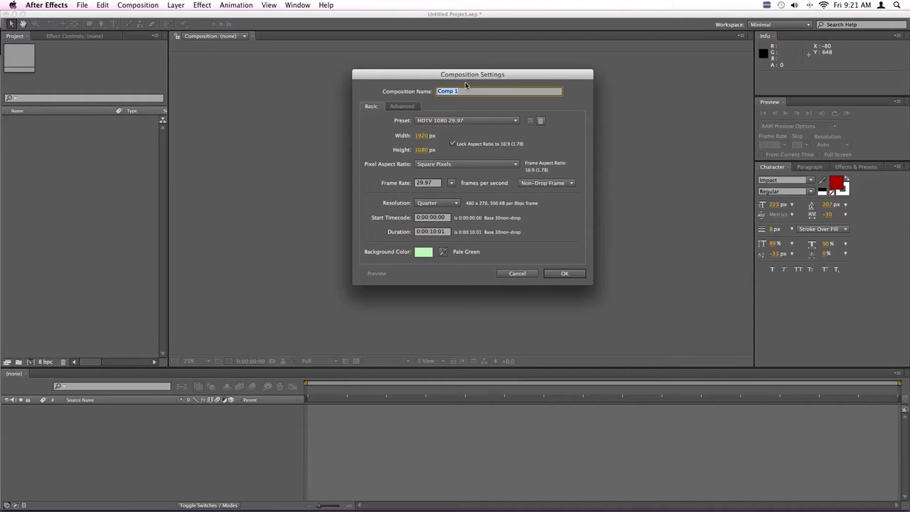
drag(459, 76, 472, 99)
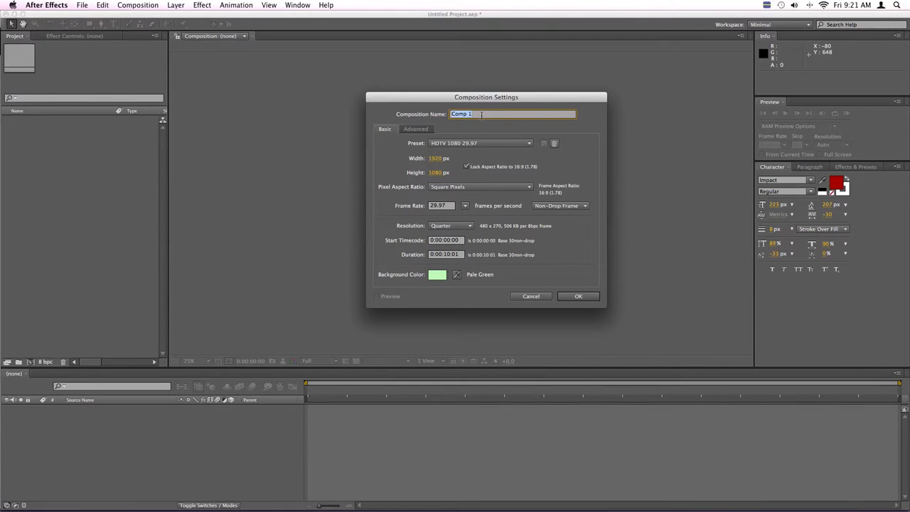
text(S)
click(439, 278)
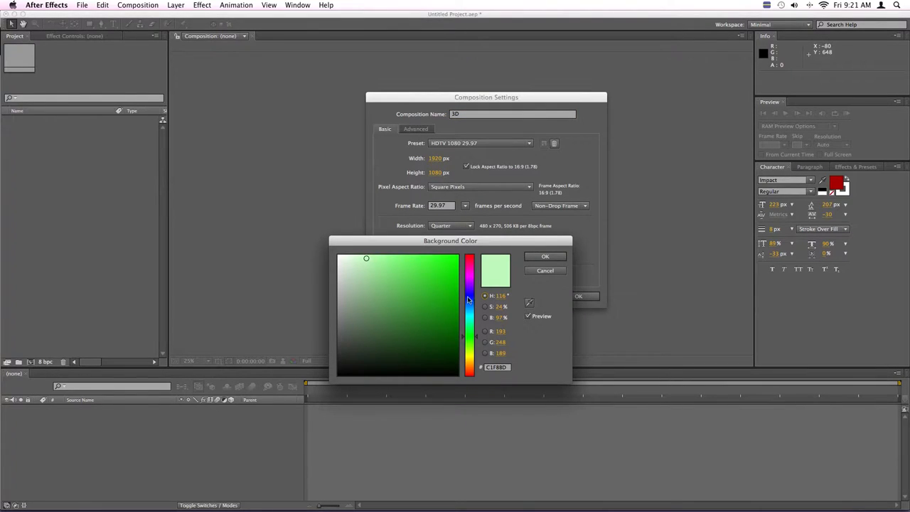
drag(471, 335, 474, 314)
drag(369, 258, 431, 257)
click(544, 257)
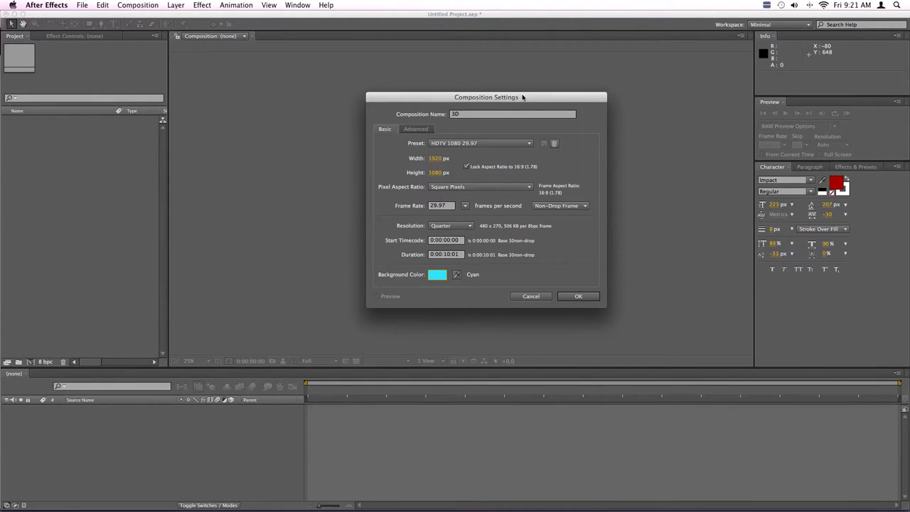
- Review the available composition presets, keep HDTV 1080 29.97, and create the composition
drag(522, 97, 556, 95)
click(563, 142)
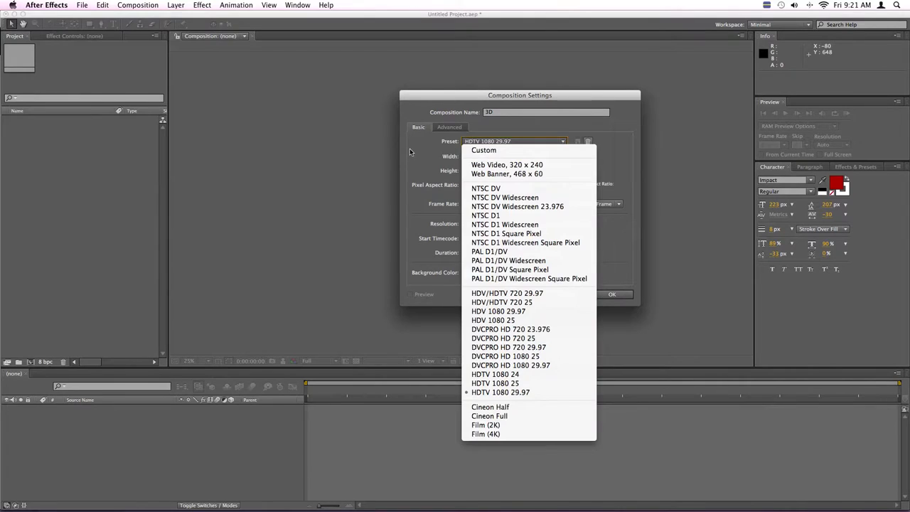
click(425, 152)
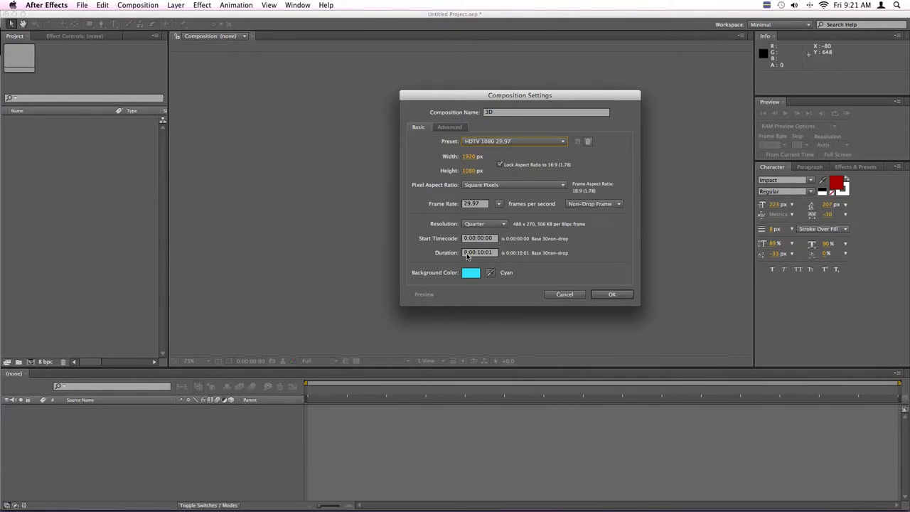
drag(514, 96, 488, 91)
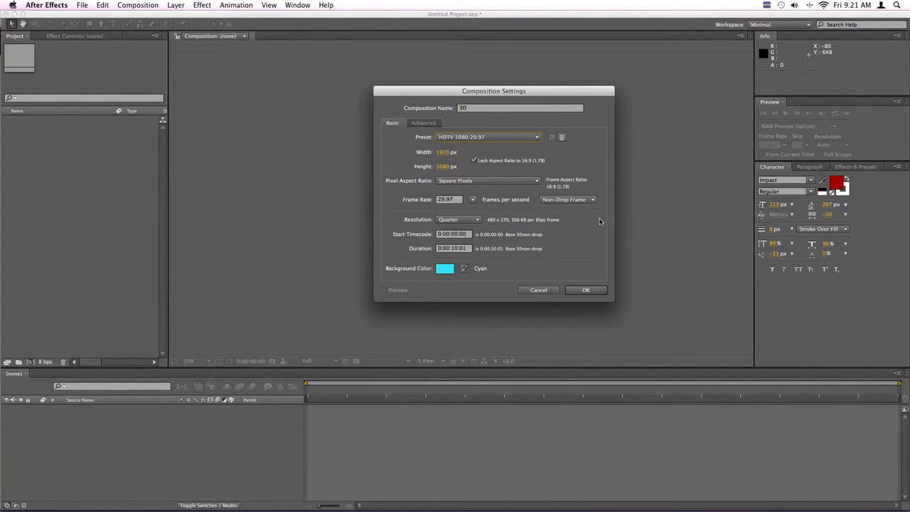
click(586, 292)
click(541, 139)
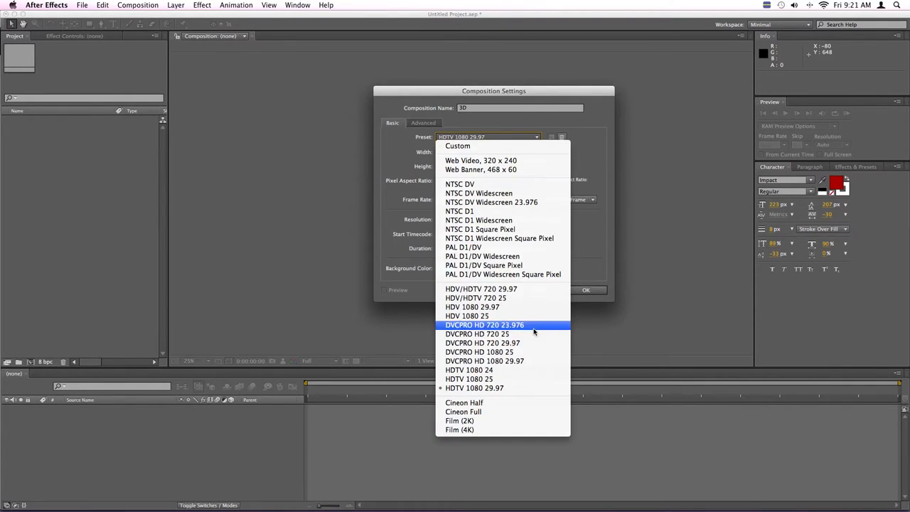
click(399, 152)
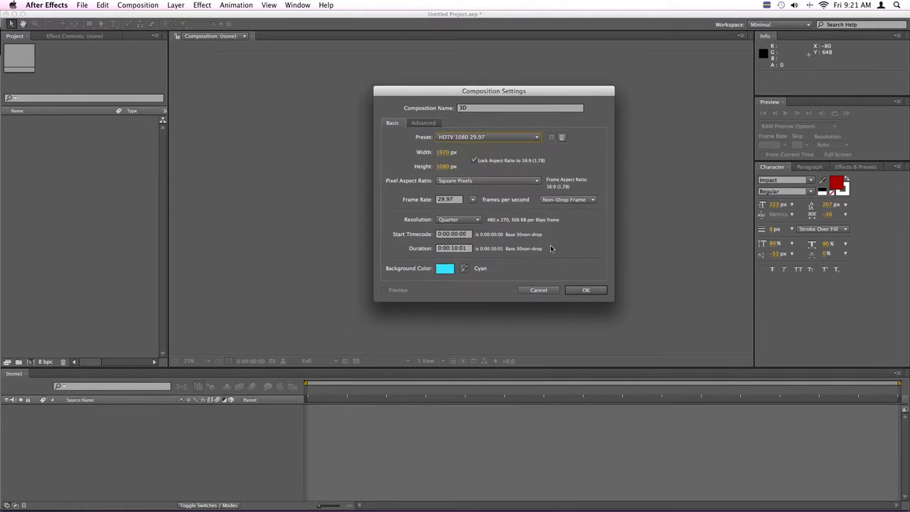
click(588, 290)
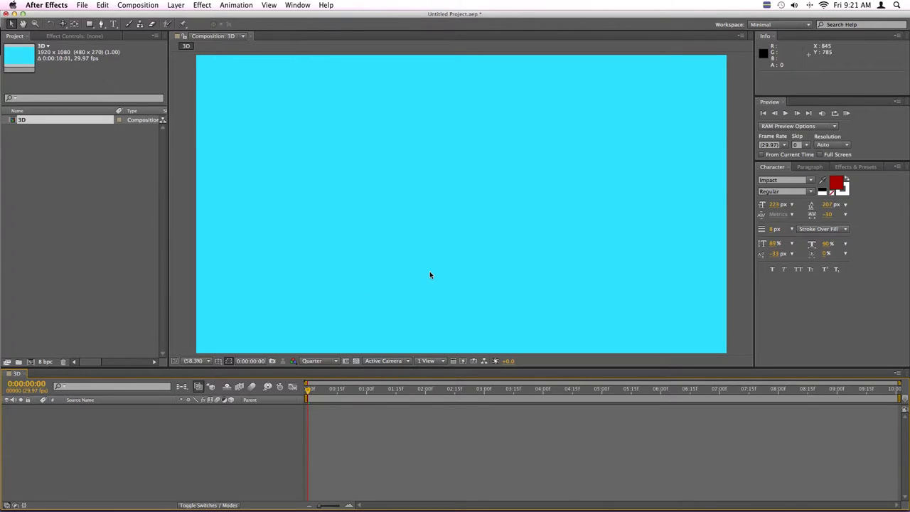
- Split the composition viewer into 2 Views - Horizontal and set the left view to Active Camera
click(442, 363)
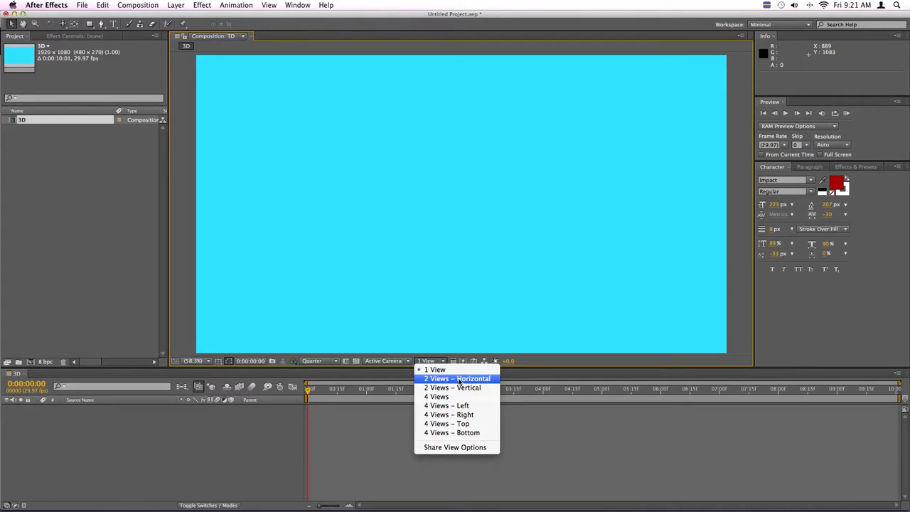
click(459, 380)
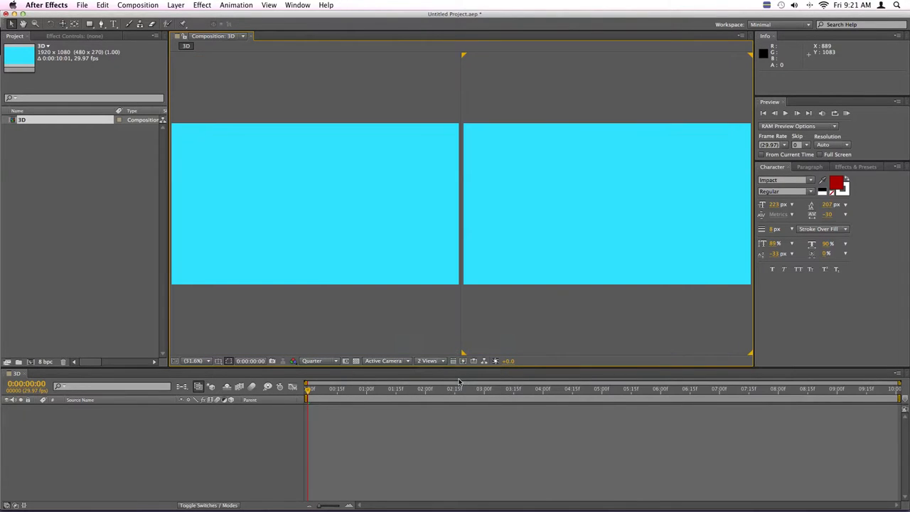
click(194, 66)
click(398, 365)
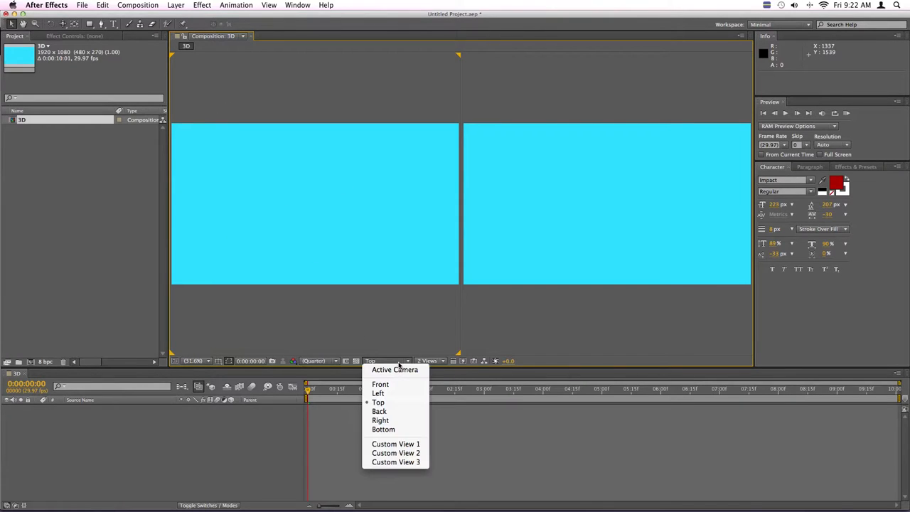
click(399, 371)
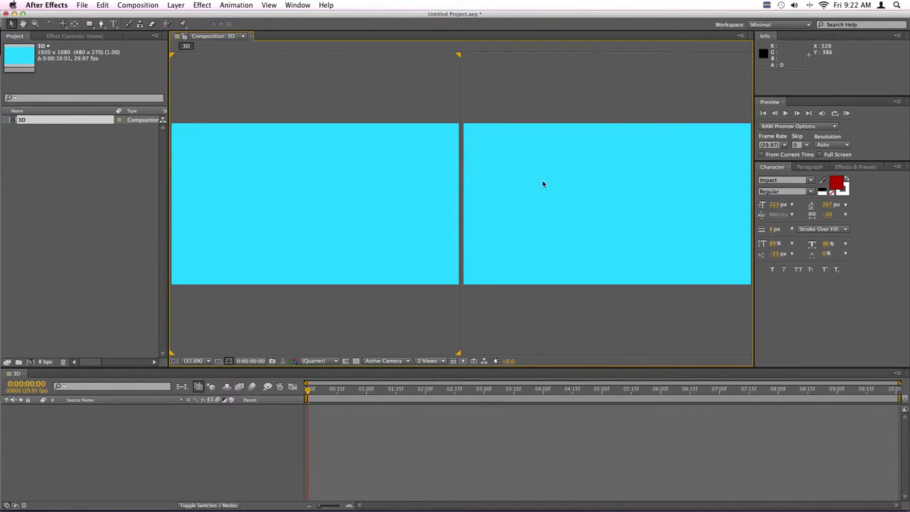
- Set the right view of the composition to Custom View 1 and make the left view active
click(404, 363)
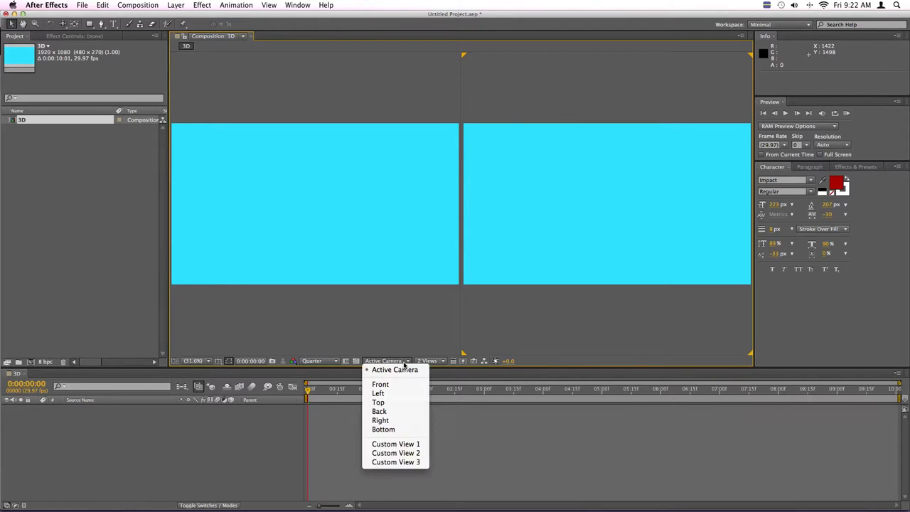
click(402, 445)
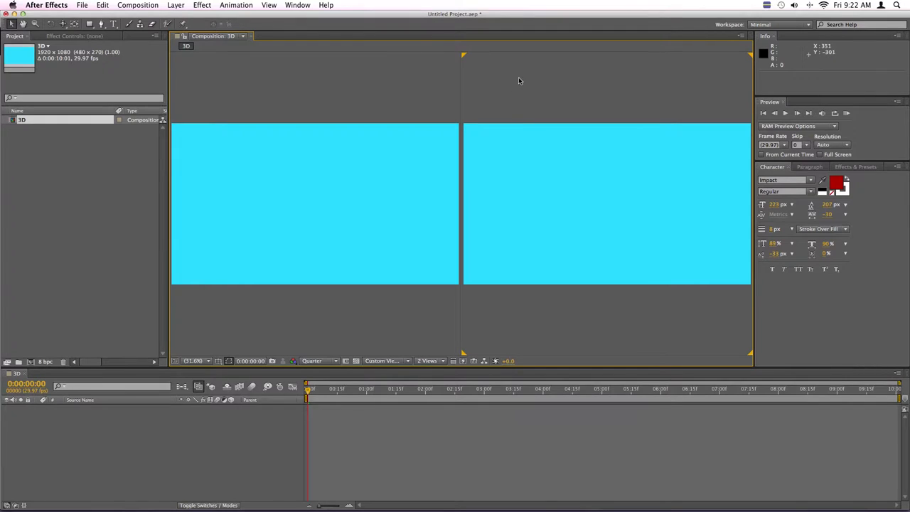
click(285, 83)
- Create a composition-sized light gray solid layer named GRID
right_click(68, 434)
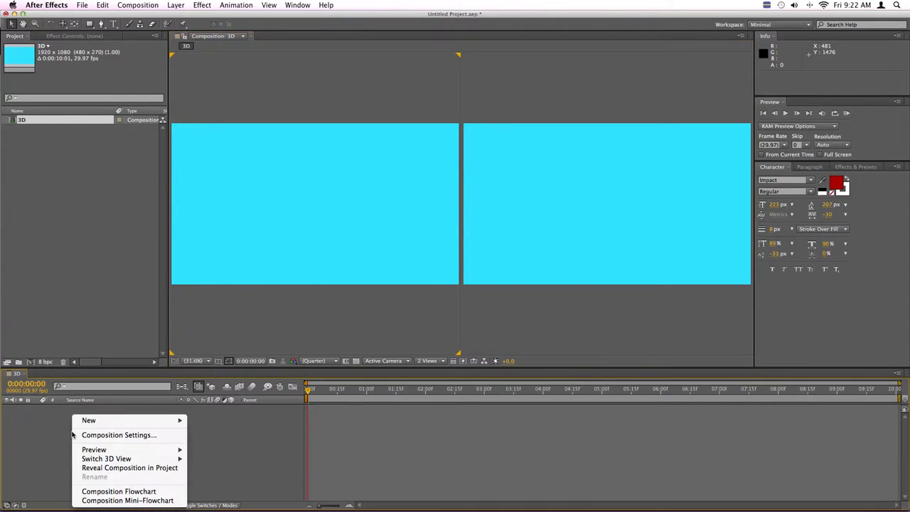
mouse_move(98, 421)
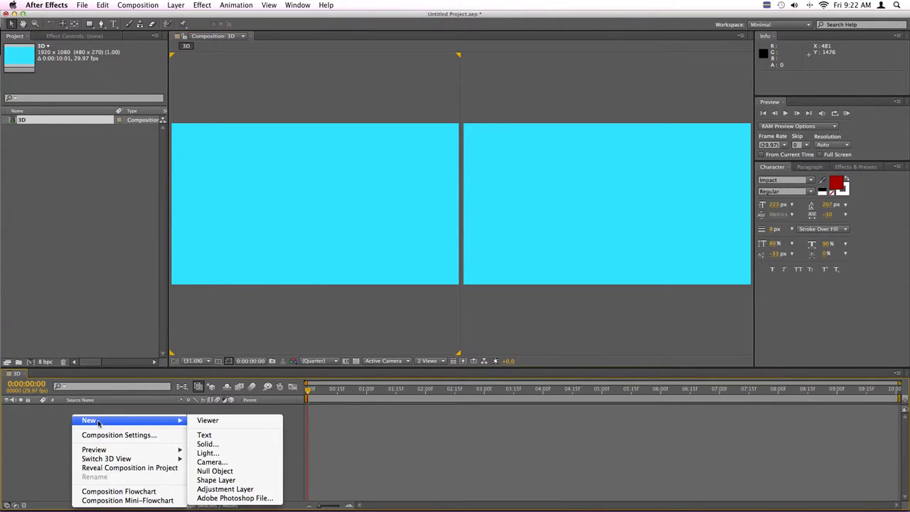
click(226, 446)
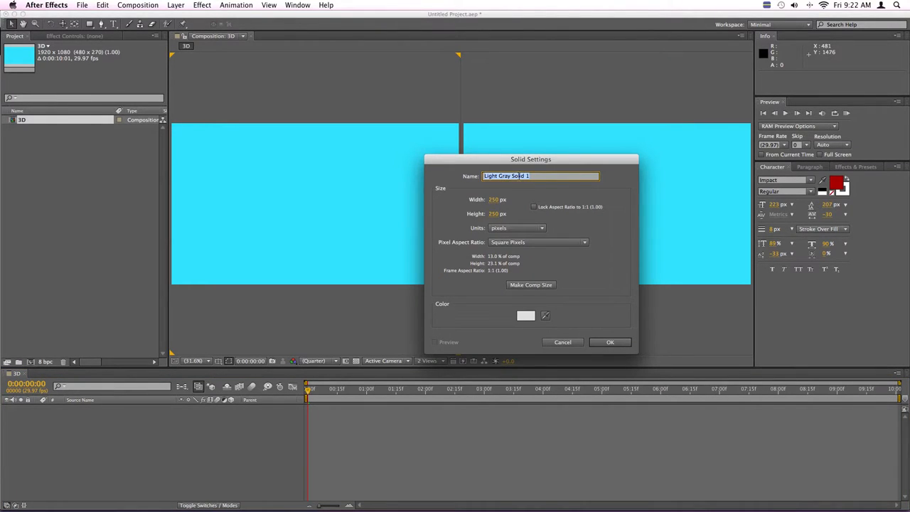
click(533, 286)
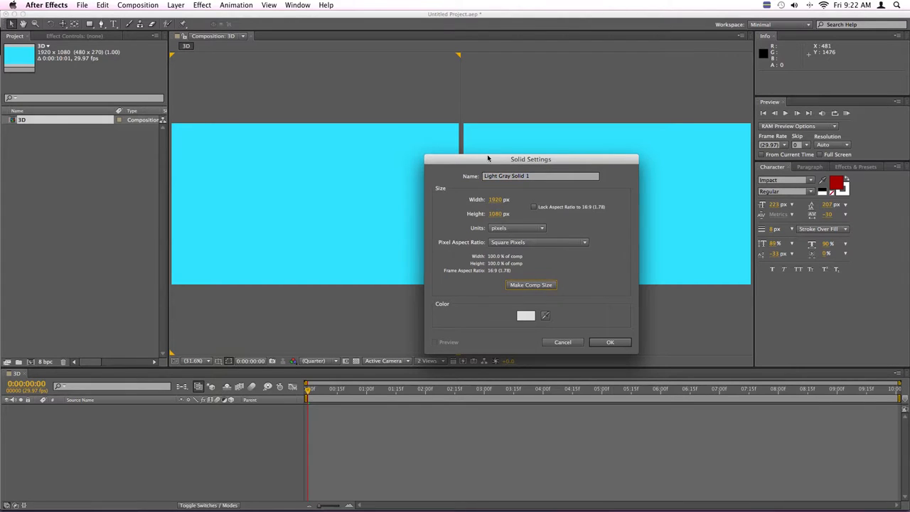
click(525, 288)
click(536, 178)
triple_click(536, 178)
text(GRID)
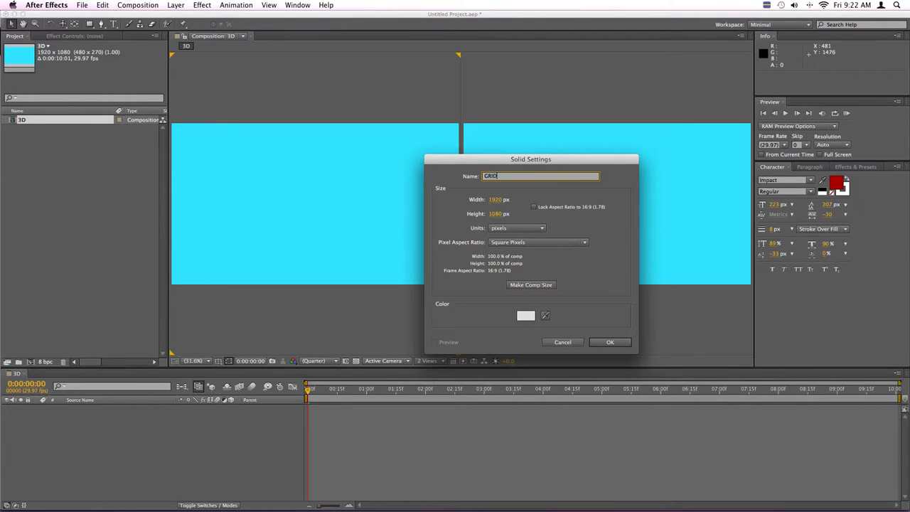
click(613, 345)
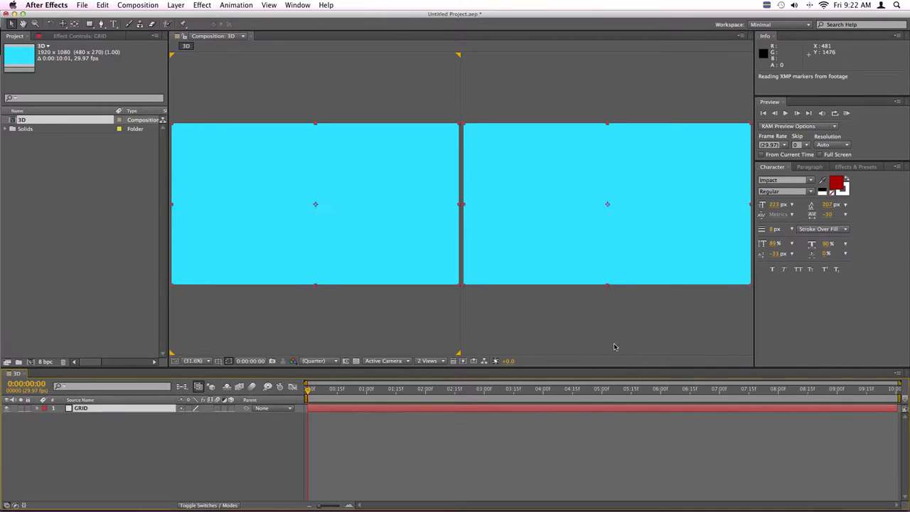
click(114, 435)
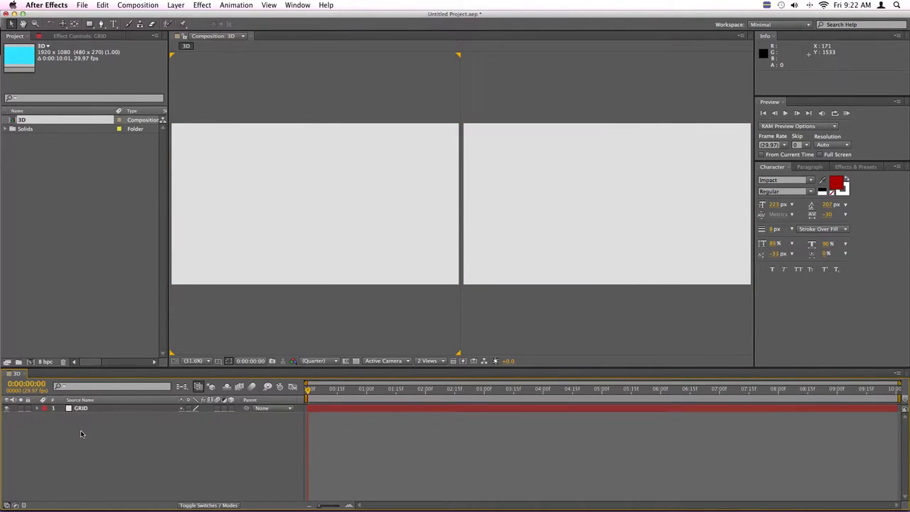
- Set up a second solid measuring 250 by 250 px and name it CUADRO
right_click(81, 435)
click(213, 445)
click(498, 200)
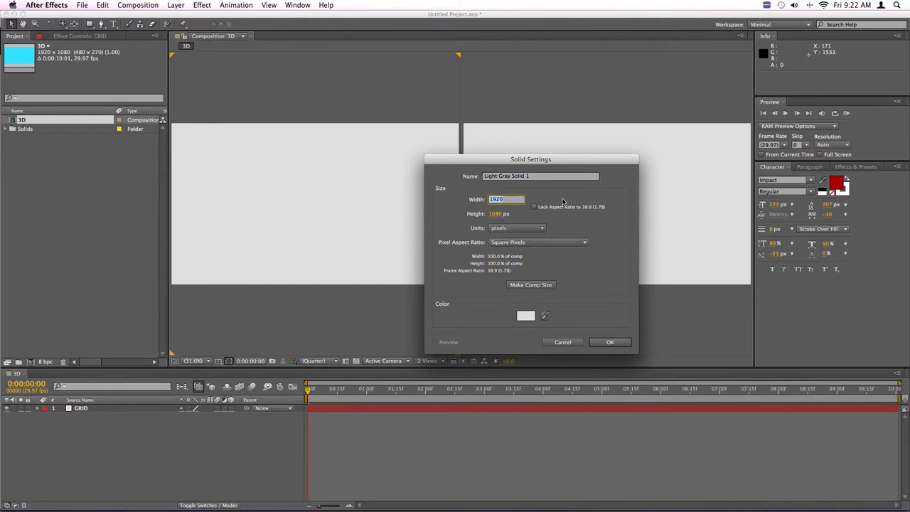
text(250)
key(Tab)
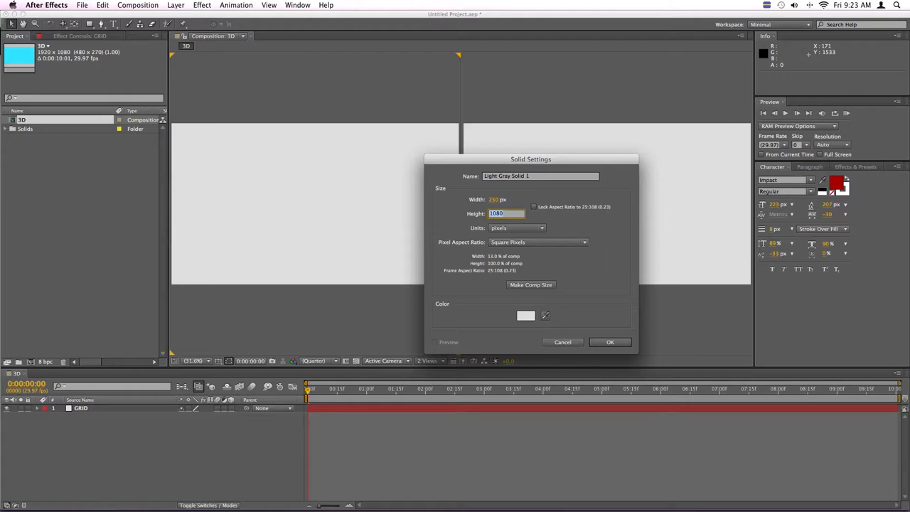
text(250)
click(538, 176)
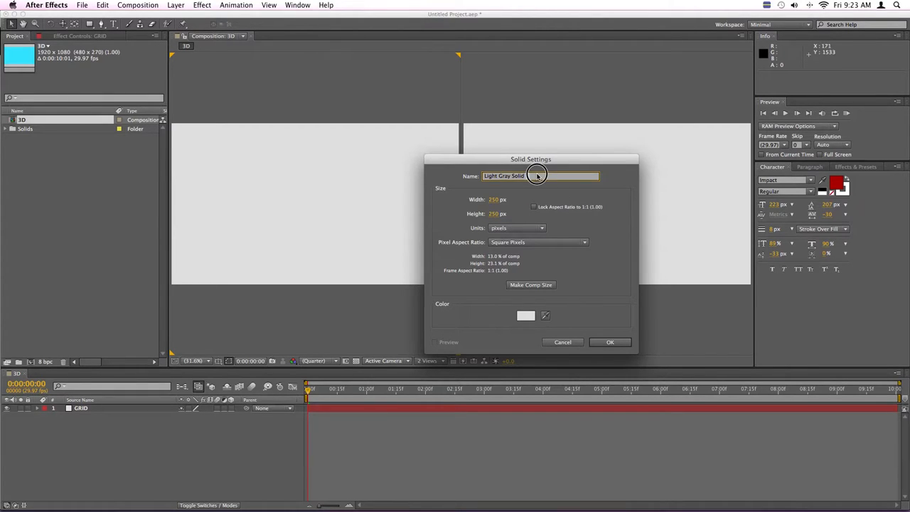
text(CUADRO)
- Color the CUADRO solid blue (044CEE) and create the layer
click(529, 320)
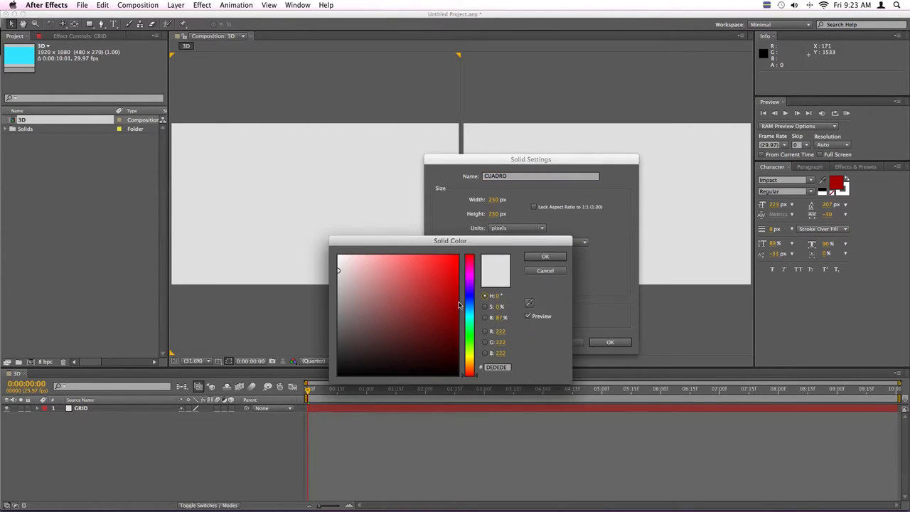
drag(463, 292, 456, 265)
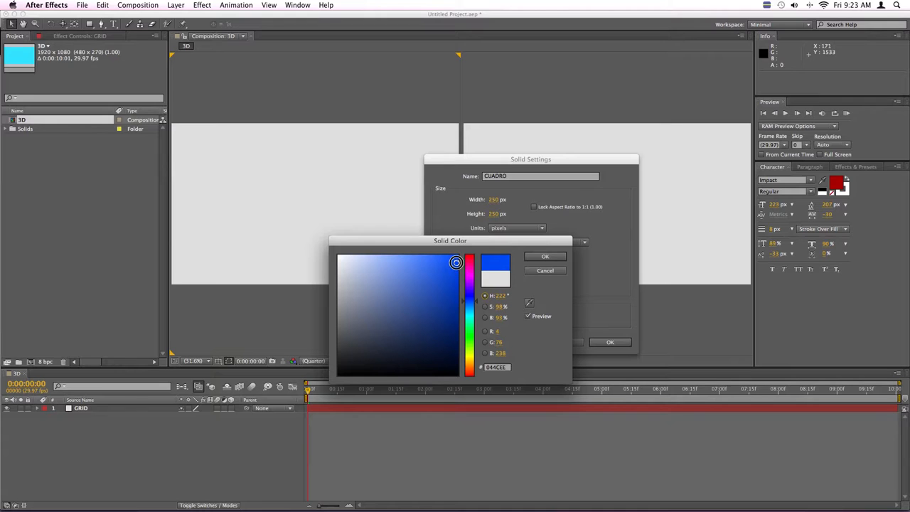
click(549, 259)
click(602, 343)
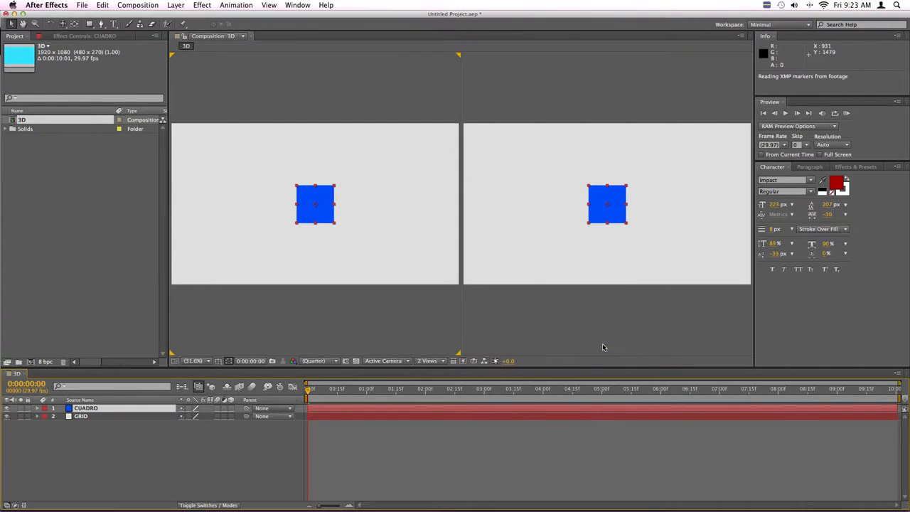
click(147, 435)
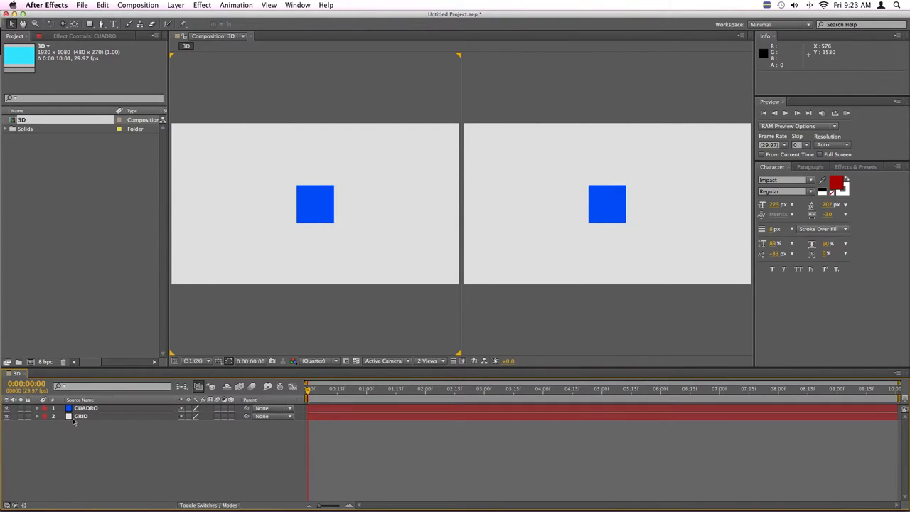
- Apply the Generate > Grid effect to the GRID layer
click(70, 416)
click(205, 5)
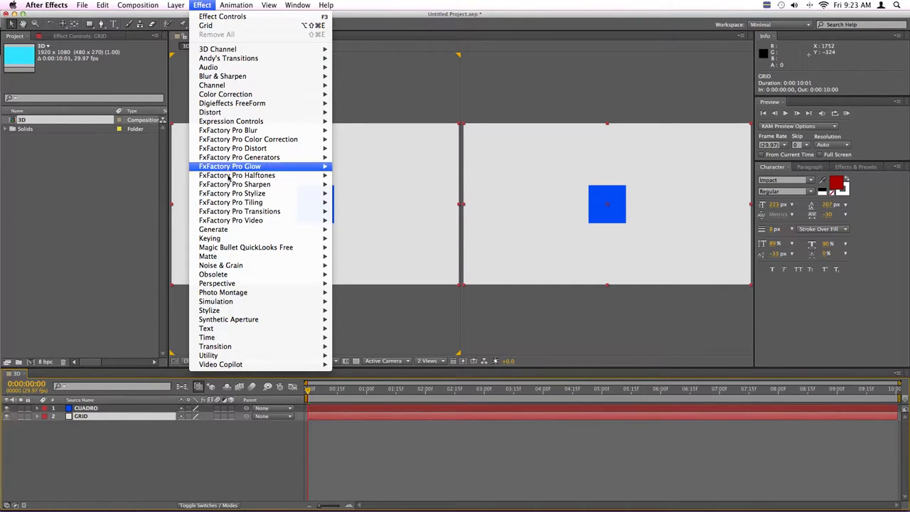
mouse_move(241, 231)
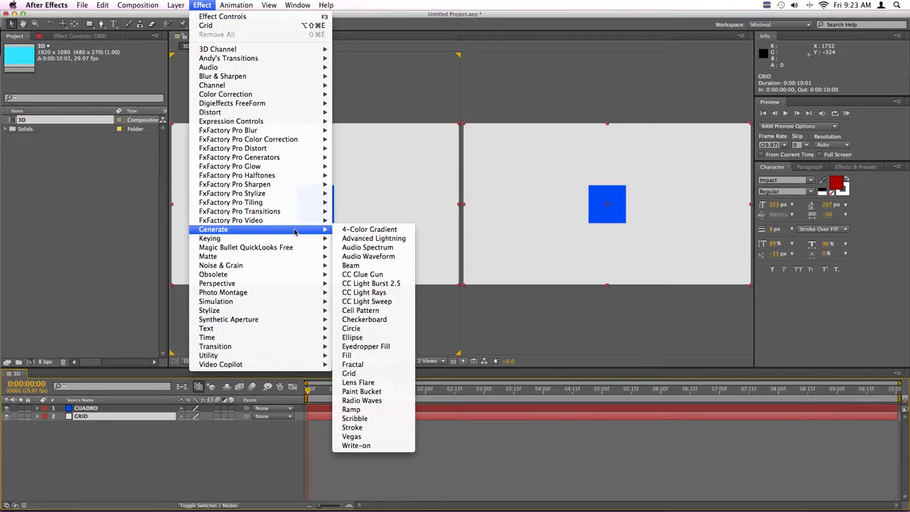
click(382, 374)
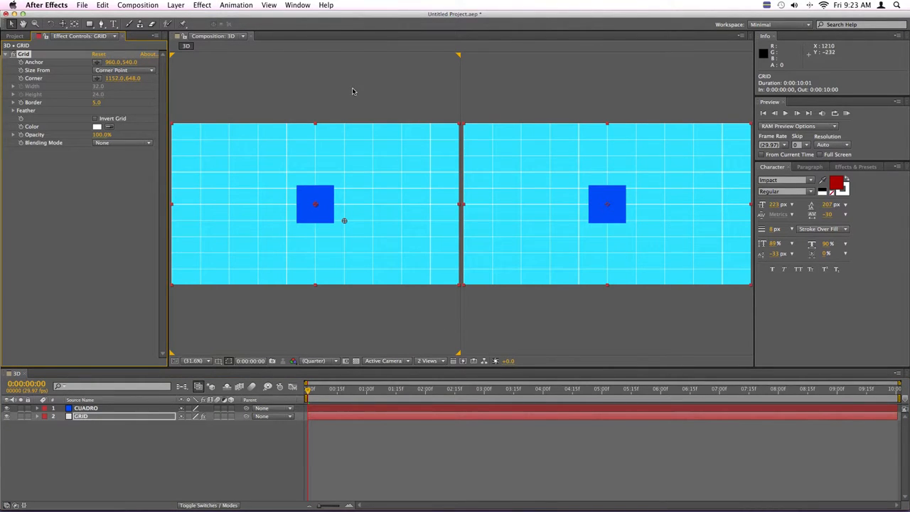
- Turn the CUADRO and GRID layers into 3D layers
click(335, 99)
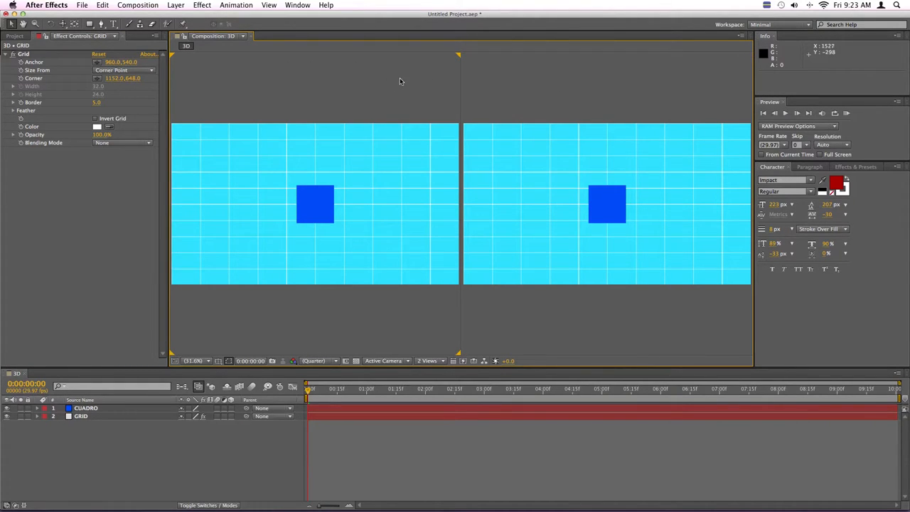
drag(231, 408, 231, 417)
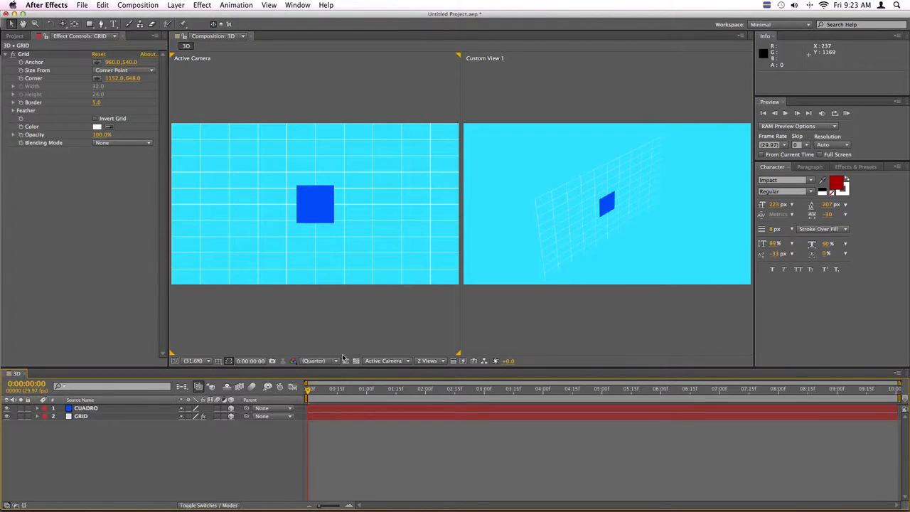
- Activate the Custom View 1 viewport and orbit it to look at the grid and square from another angle
click(638, 90)
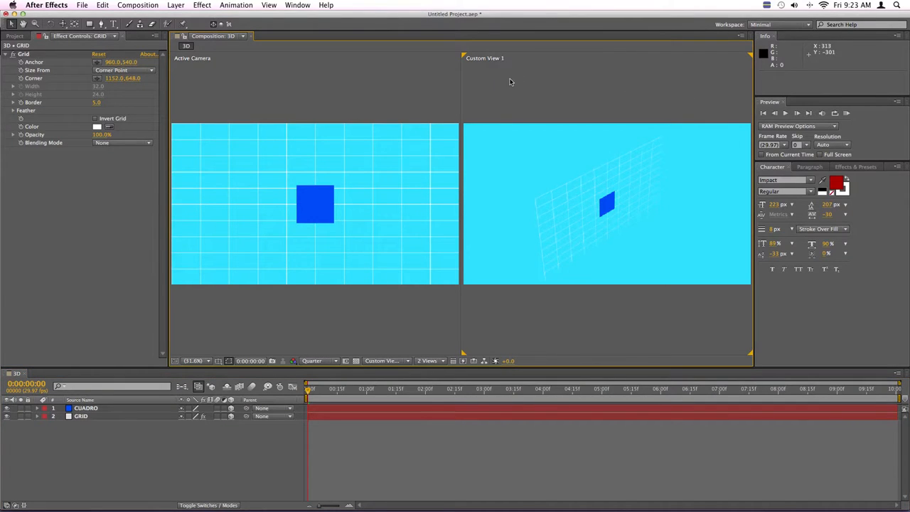
click(342, 74)
click(524, 76)
drag(62, 24, 99, 36)
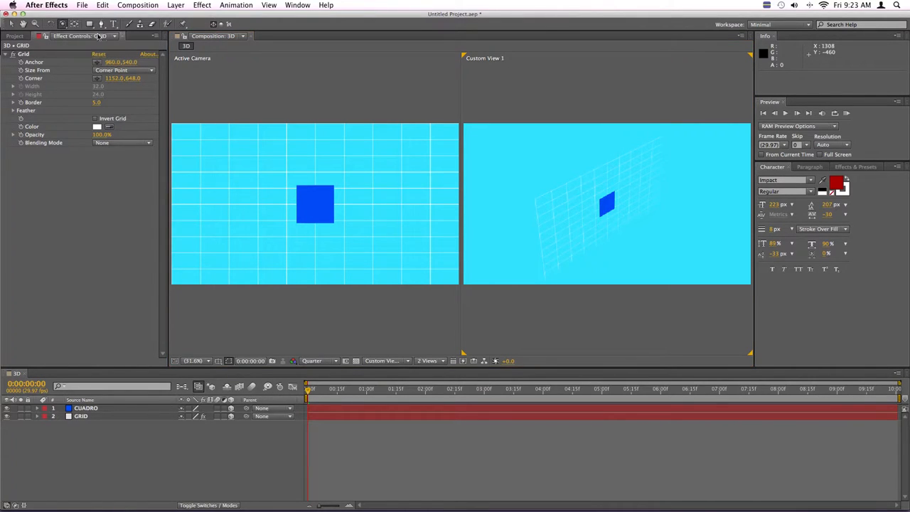
drag(620, 227, 579, 188)
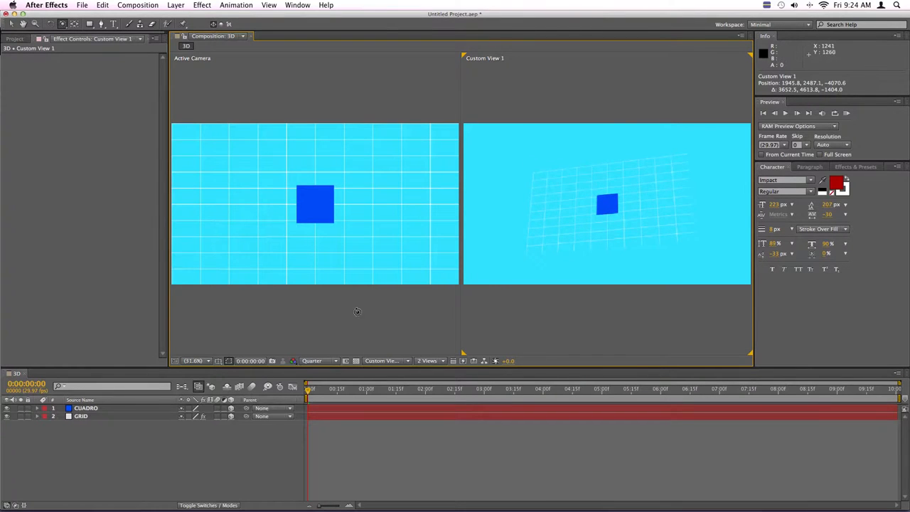
- Set the composition preview resolution to Full and check the sharper grid in Custom View 1
click(327, 361)
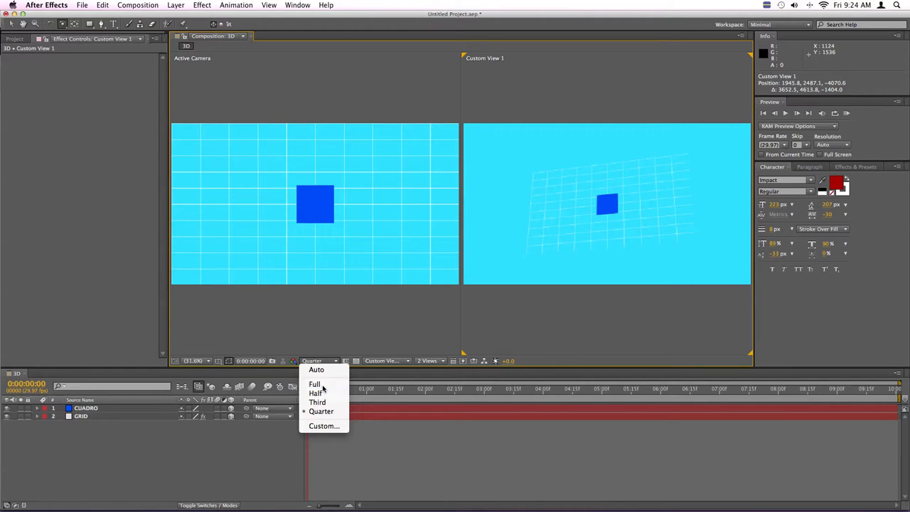
click(322, 386)
drag(612, 230, 662, 221)
drag(603, 200, 597, 178)
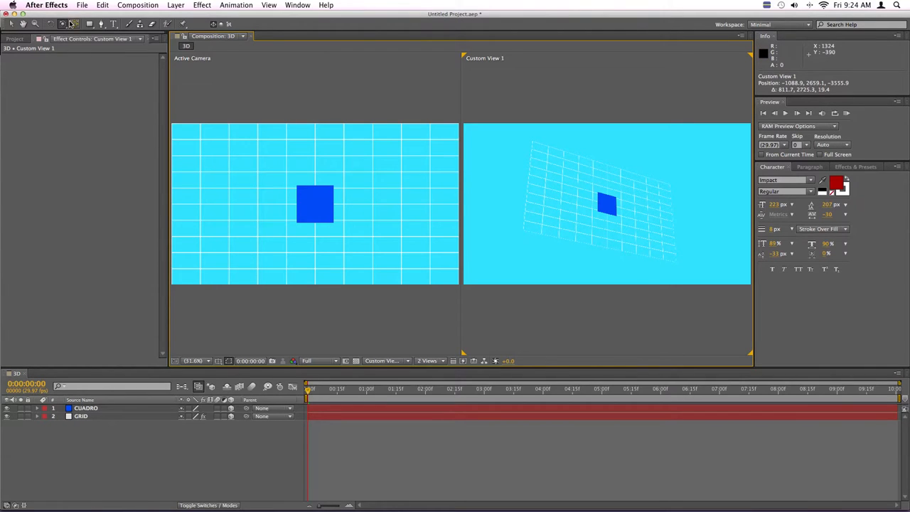
- Track, zoom and orbit Custom View 1 to show the grid and square larger from a raised angle
drag(62, 24, 102, 44)
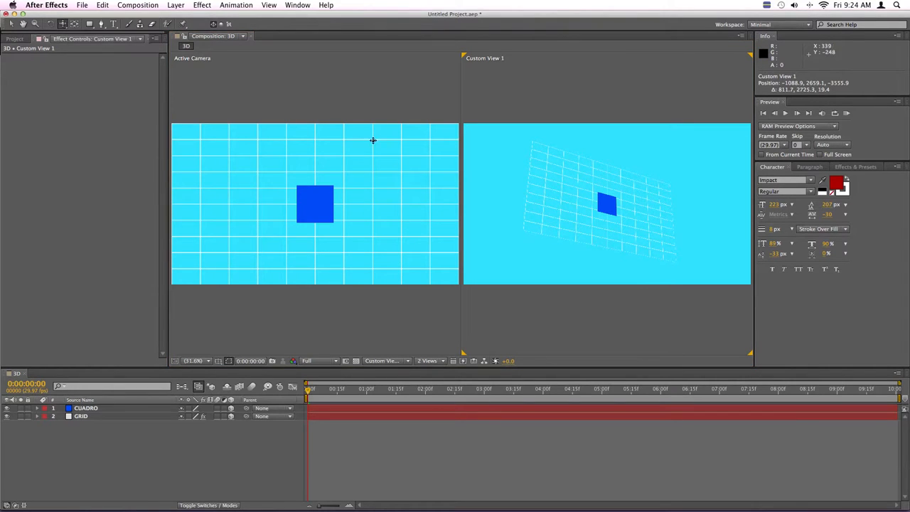
mouse_move(661, 221)
mouse_down()
mouse_move(627, 208)
mouse_move(664, 225)
mouse_up()
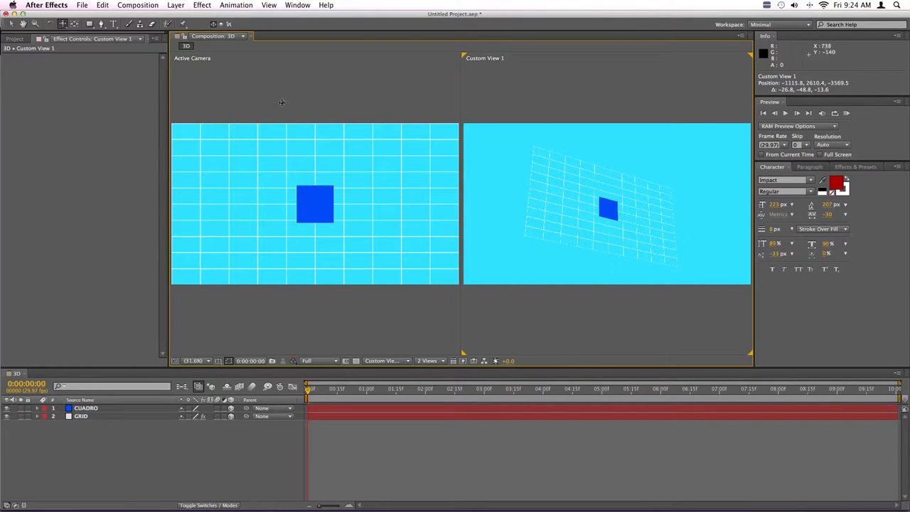
mouse_move(611, 227)
mouse_down()
mouse_move(601, 211)
mouse_move(607, 223)
mouse_up()
drag(64, 23, 100, 60)
drag(588, 213, 615, 229)
key(c)
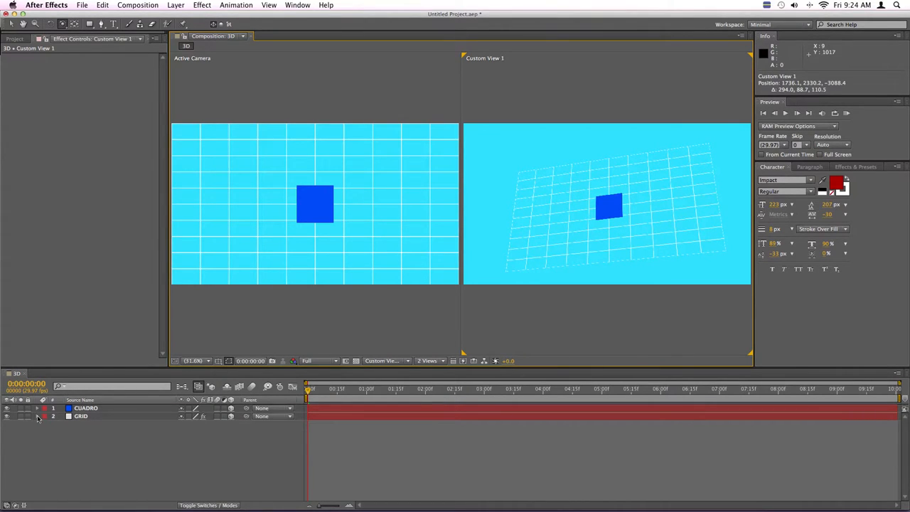
- Start a new Two-Node Camera layer with the 35mm lens preset
right_click(81, 451)
mouse_move(111, 424)
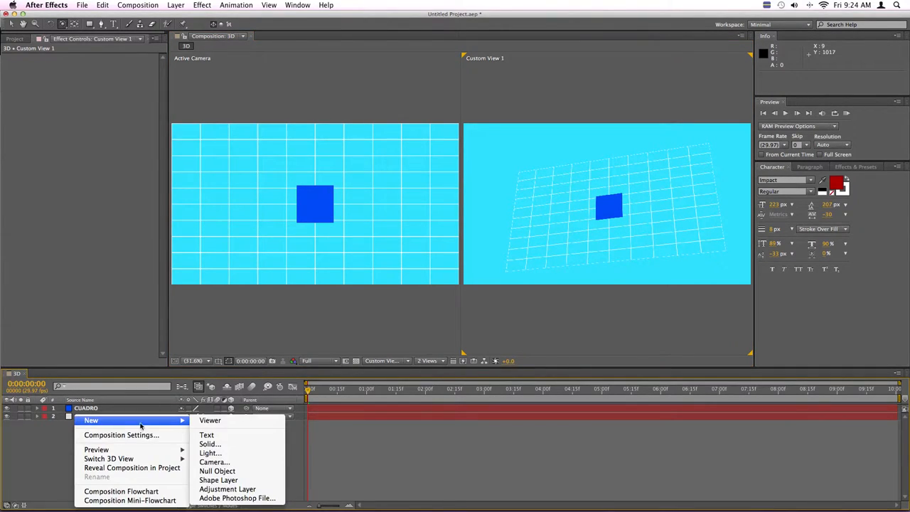
click(213, 462)
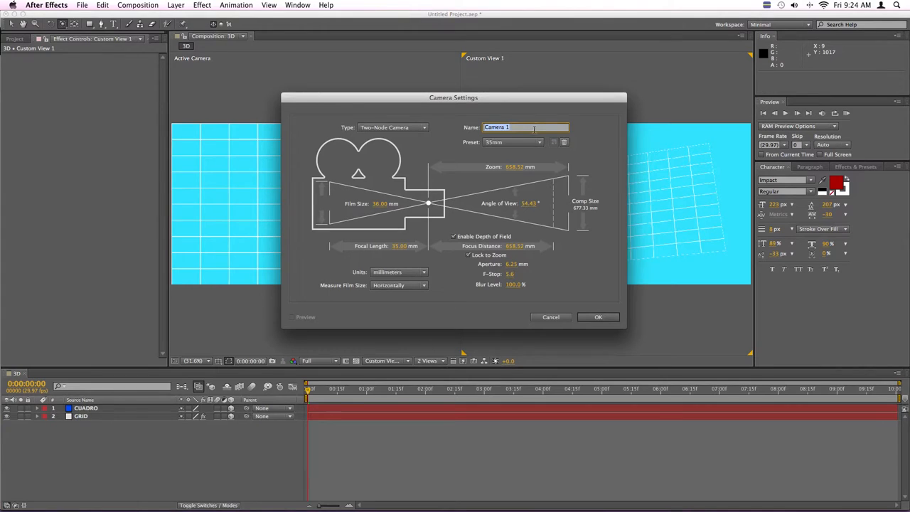
click(532, 143)
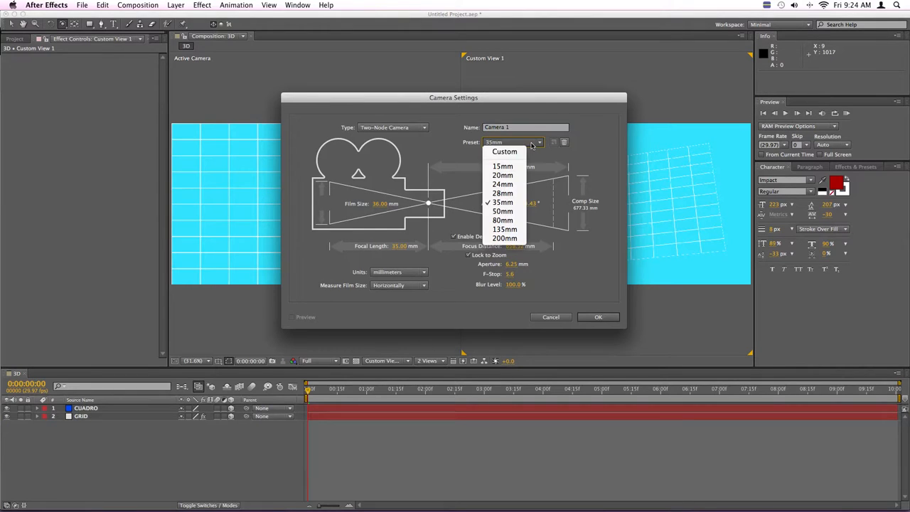
click(514, 207)
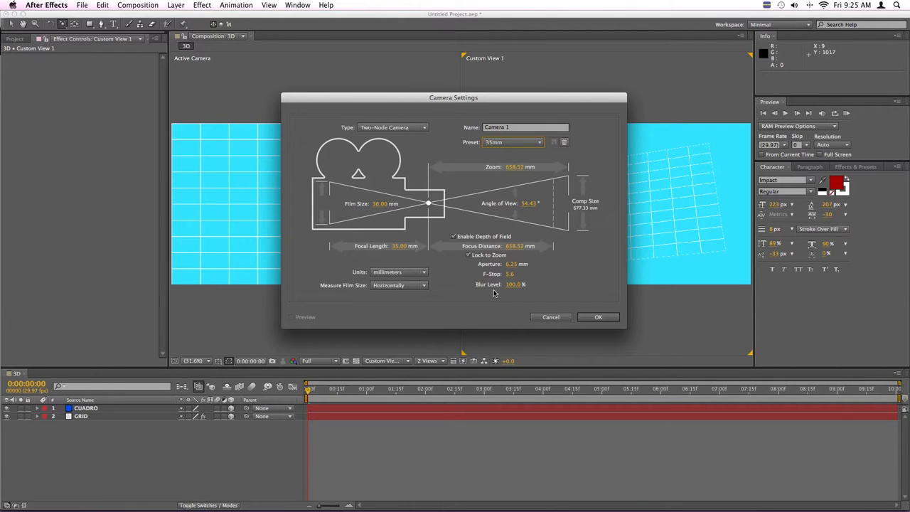
drag(561, 102, 593, 97)
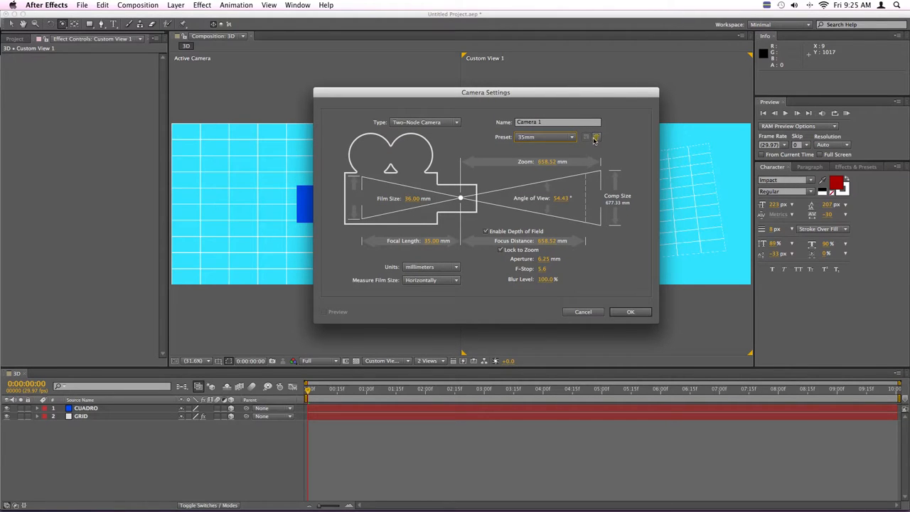
- Try the 24mm lens preset, return the camera to 35mm and create the camera layer
click(562, 137)
click(551, 173)
click(557, 139)
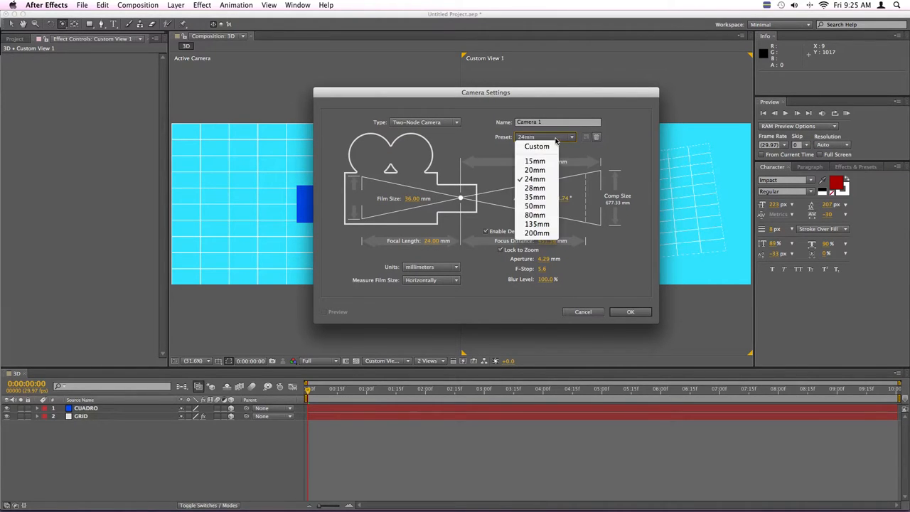
click(552, 199)
click(557, 139)
click(548, 198)
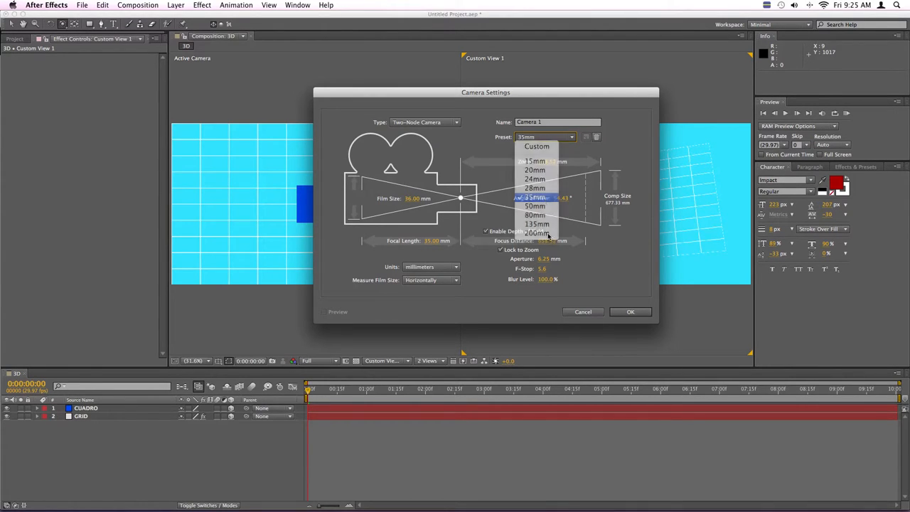
click(630, 313)
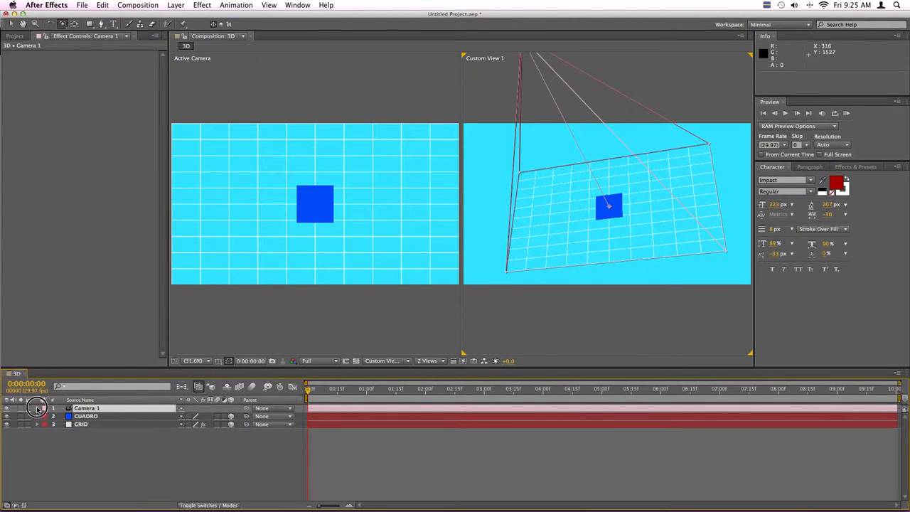
- Reveal Camera 1's Transform properties and examine the camera and its point of interest in Custom View 1
click(38, 408)
click(46, 417)
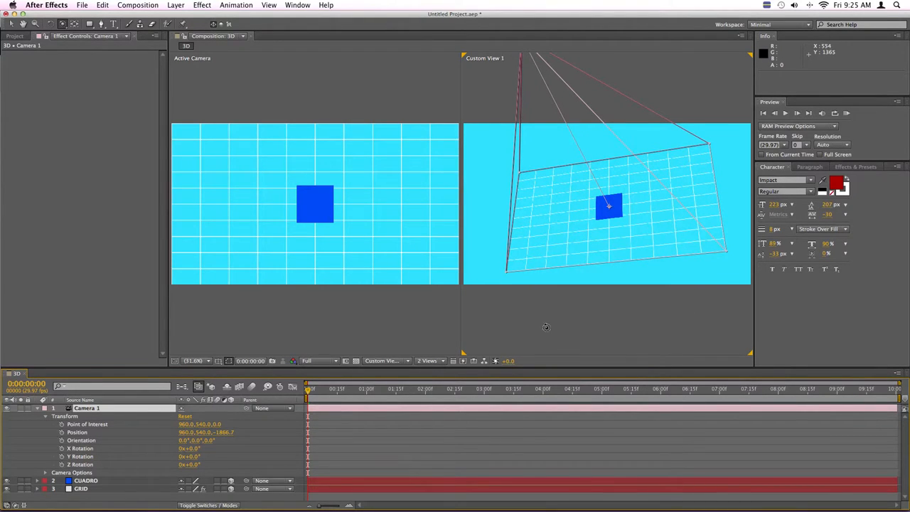
drag(569, 220, 526, 214)
click(463, 447)
click(463, 409)
click(534, 214)
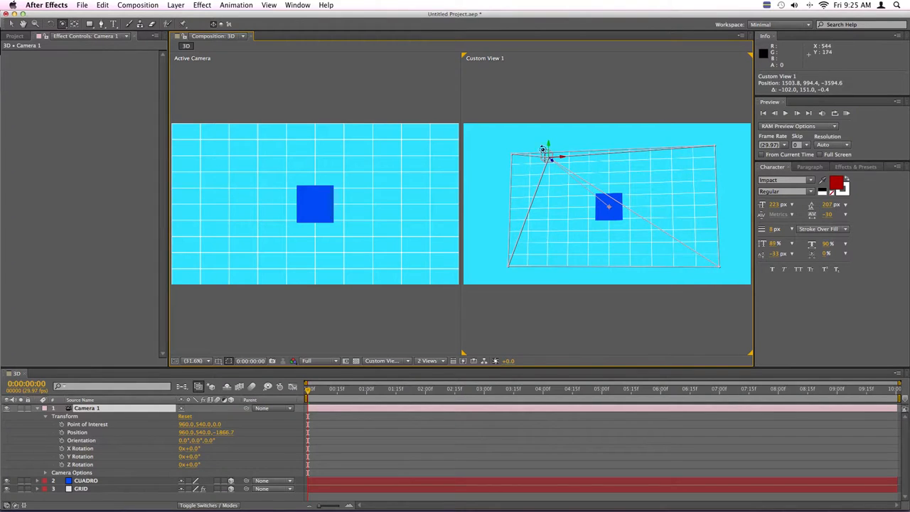
drag(561, 191, 561, 189)
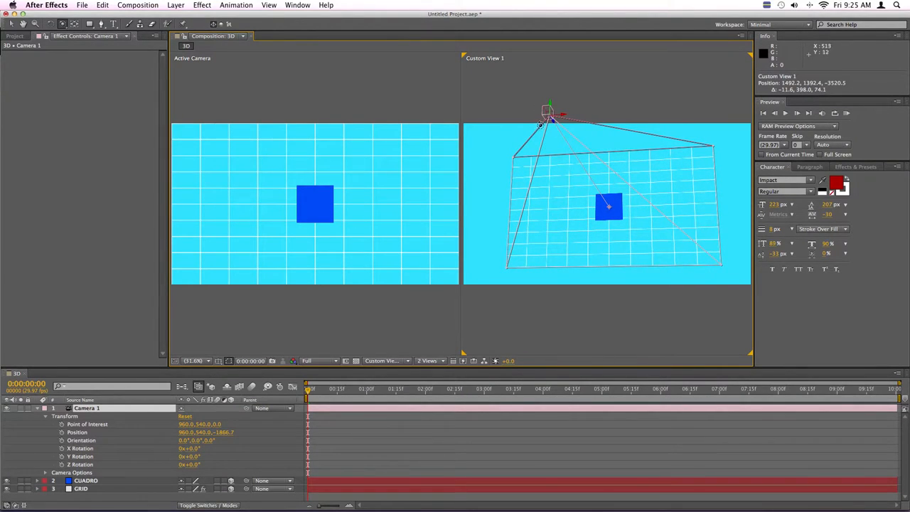
mouse_move(573, 237)
mouse_down()
mouse_move(593, 237)
mouse_move(585, 248)
mouse_move(547, 246)
mouse_move(567, 246)
mouse_move(559, 230)
mouse_up()
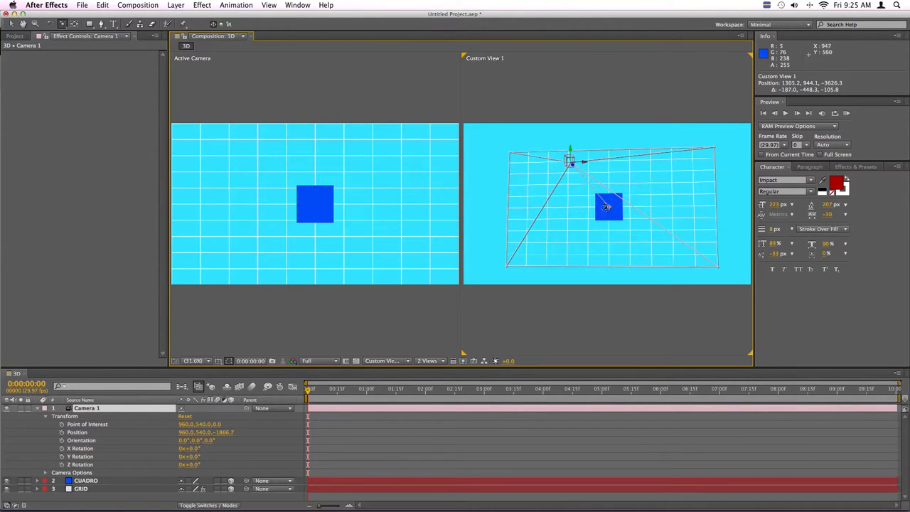
drag(606, 206, 627, 276)
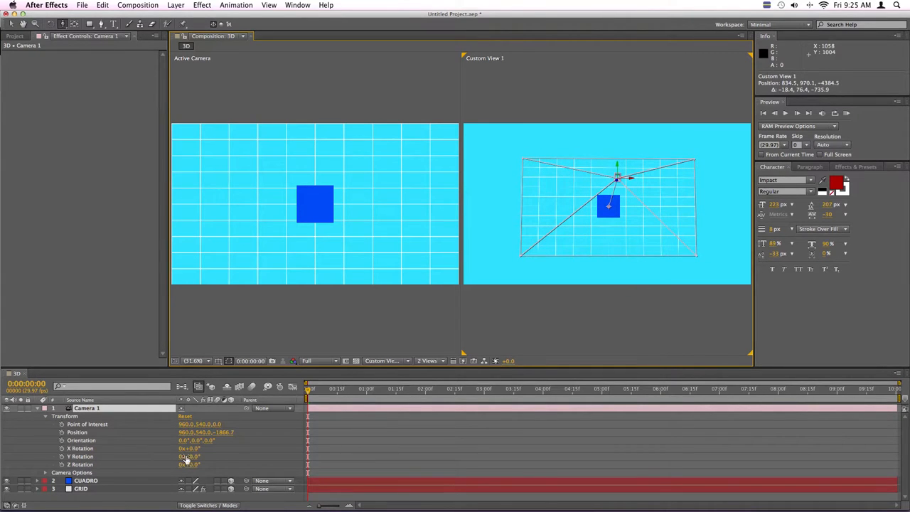
- Keyframe Camera 1's Point of Interest and Position at 0 seconds, and orbit the active camera until the grid lies like a floor
click(62, 424)
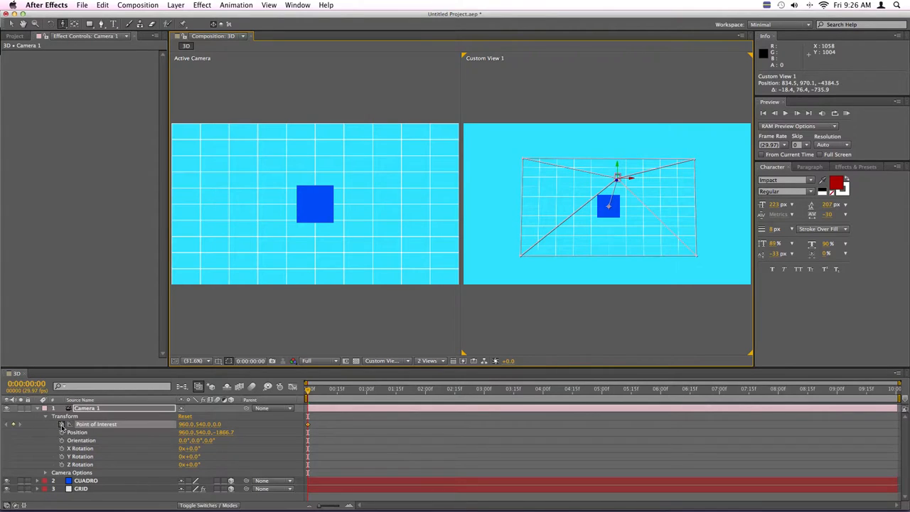
click(61, 432)
click(328, 100)
drag(62, 24, 110, 39)
drag(318, 272, 318, 230)
drag(595, 254, 584, 172)
key(c)
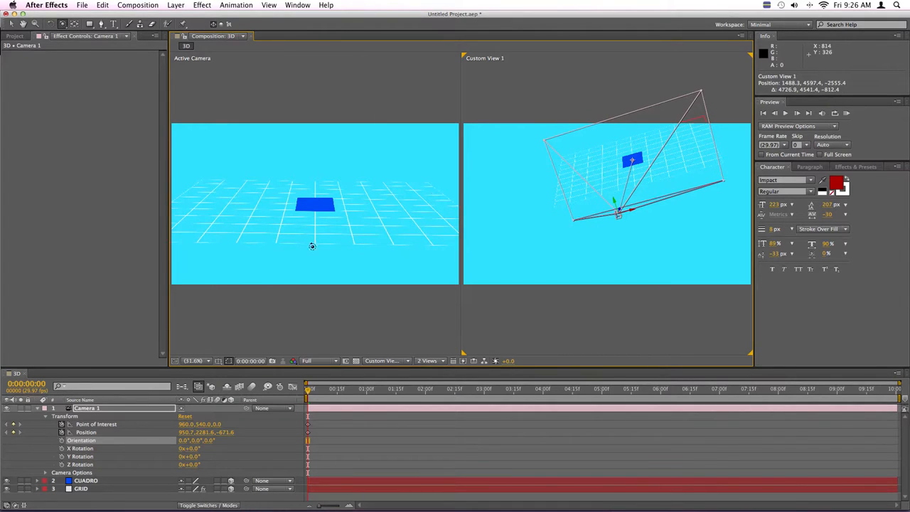
- Track Camera 1 to the grid's near corner and move it closer, to a position of about 39.5, 1381.7, -342.5
click(350, 82)
drag(254, 226, 391, 229)
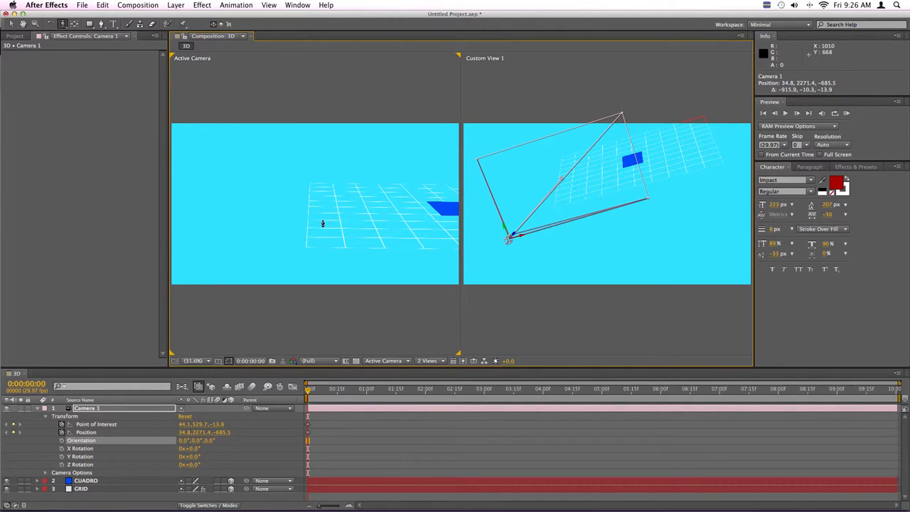
drag(320, 240, 343, 201)
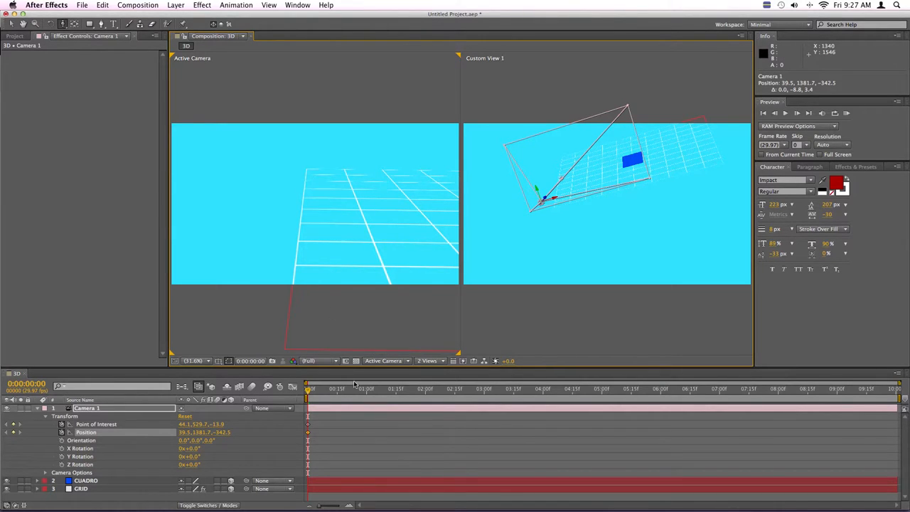
- Collapse Camera 1, reveal the CUADRO layer's Transform properties and keyframe its Position at 0 seconds
click(39, 409)
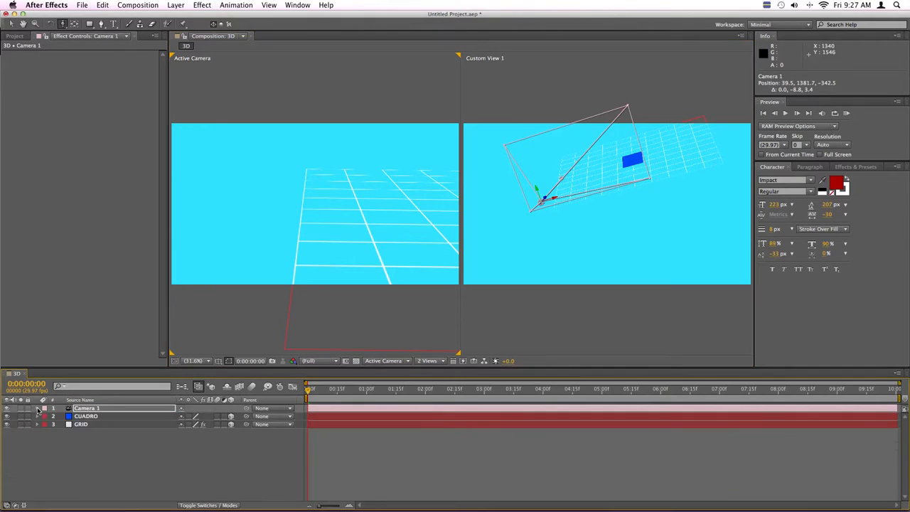
click(85, 415)
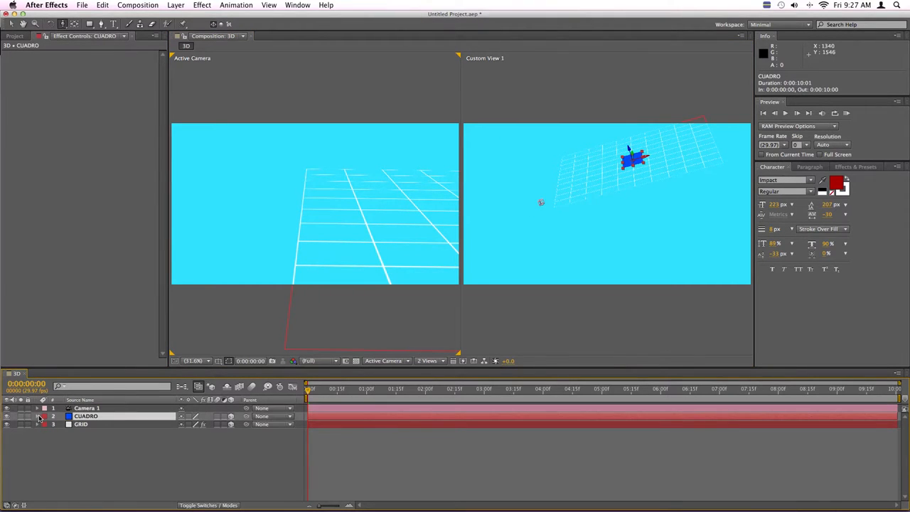
click(38, 416)
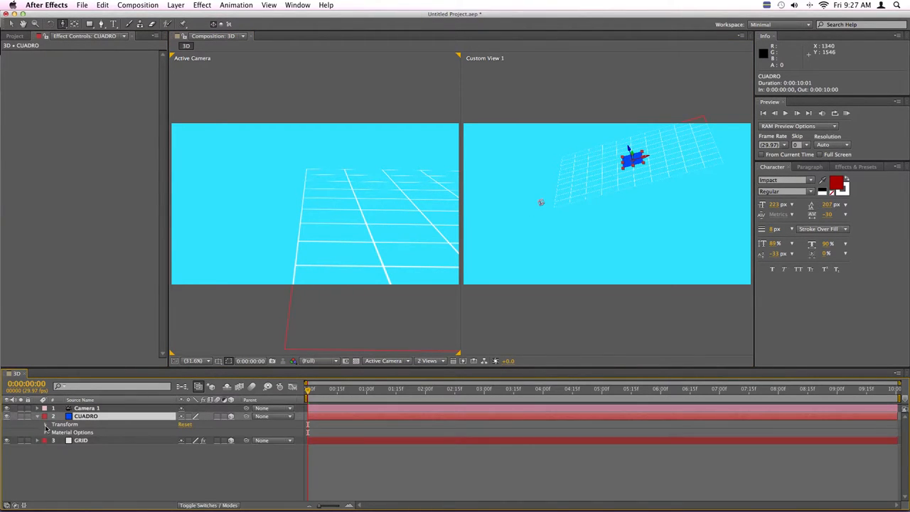
click(45, 425)
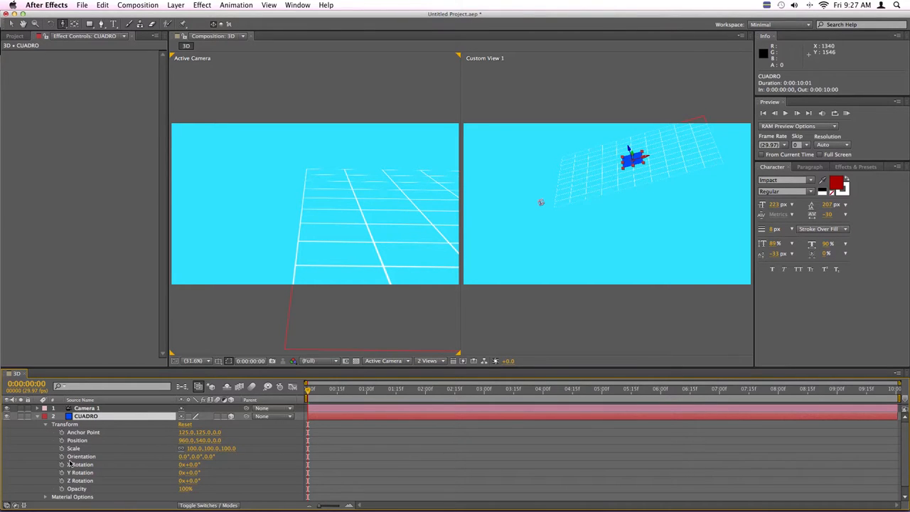
click(62, 440)
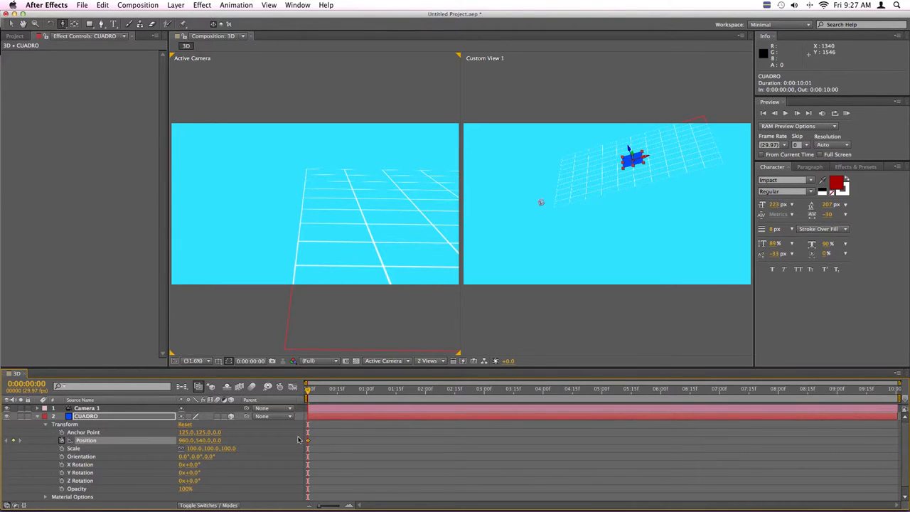
- Move the CUADRO layer along the grid to an X position of 172
click(12, 25)
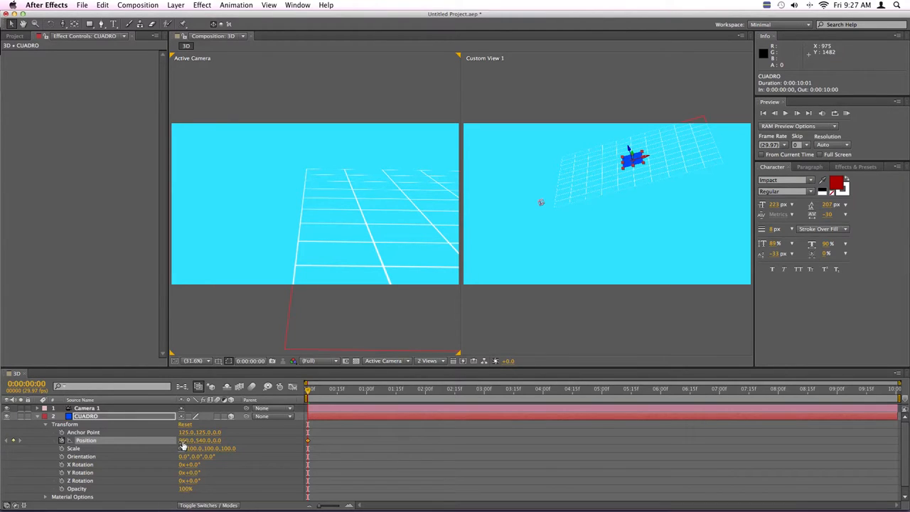
drag(183, 443, 95, 441)
drag(182, 442, 61, 447)
drag(183, 443, 145, 442)
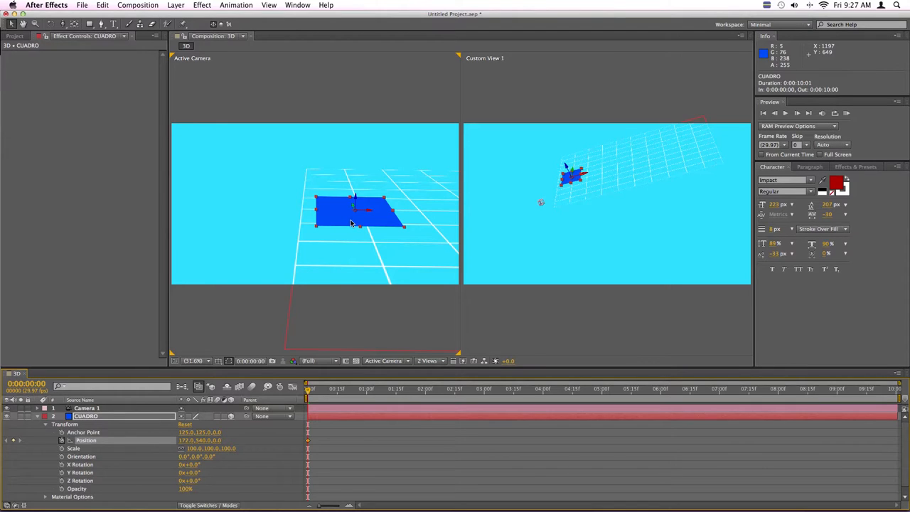
- Stand the CUADRO square upright with an X Rotation of 90° and raise it to a Z position of -147
click(237, 470)
click(211, 465)
mouse_move(194, 465)
mouse_down()
mouse_move(234, 463)
mouse_move(200, 466)
mouse_up()
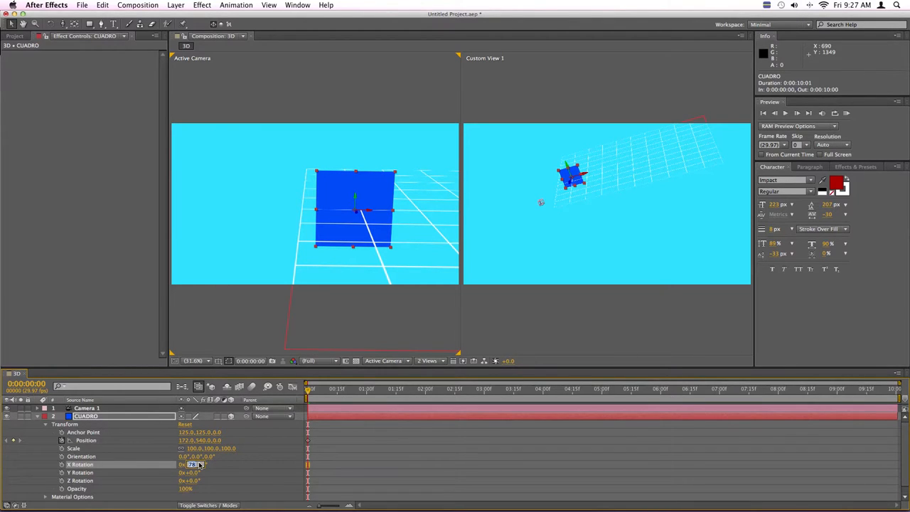
key(Return)
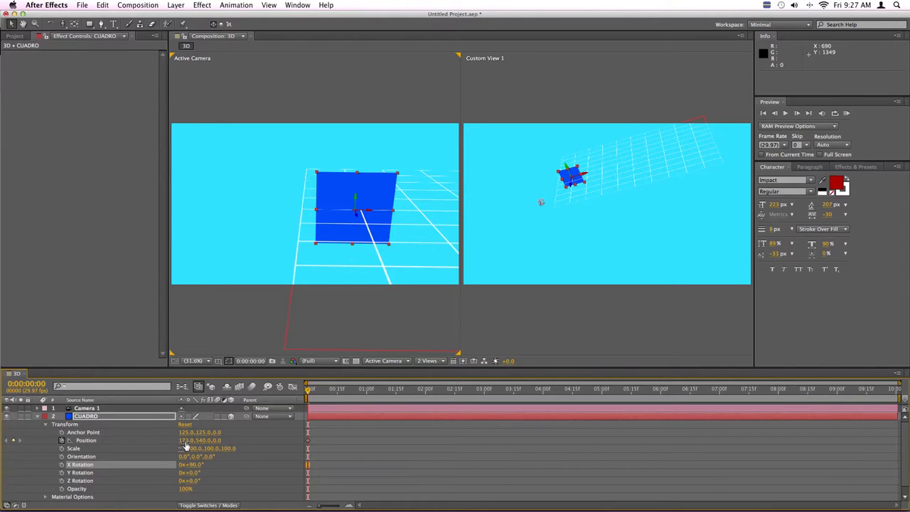
drag(218, 442, 149, 441)
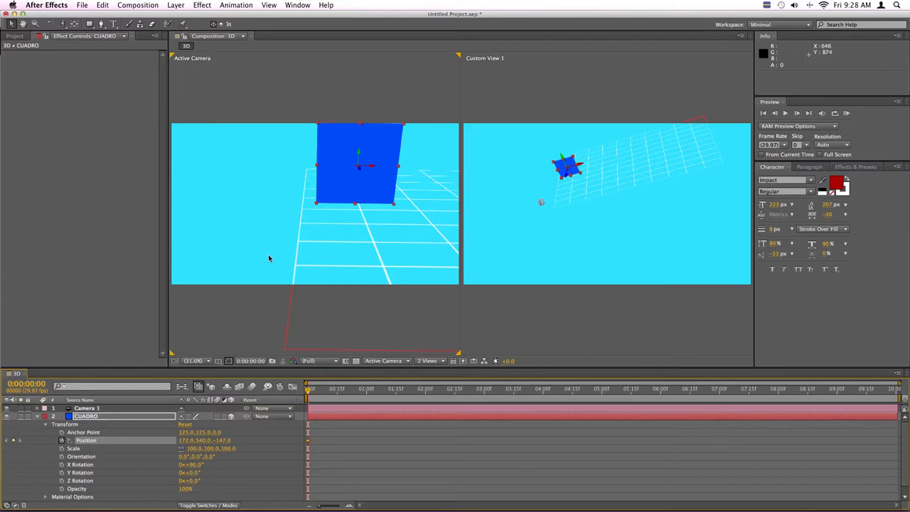
- Track Camera 1 sideways at 0 seconds to a position of about 376.1, 1347.1, -436.8 so the whole square is framed
click(37, 420)
click(85, 409)
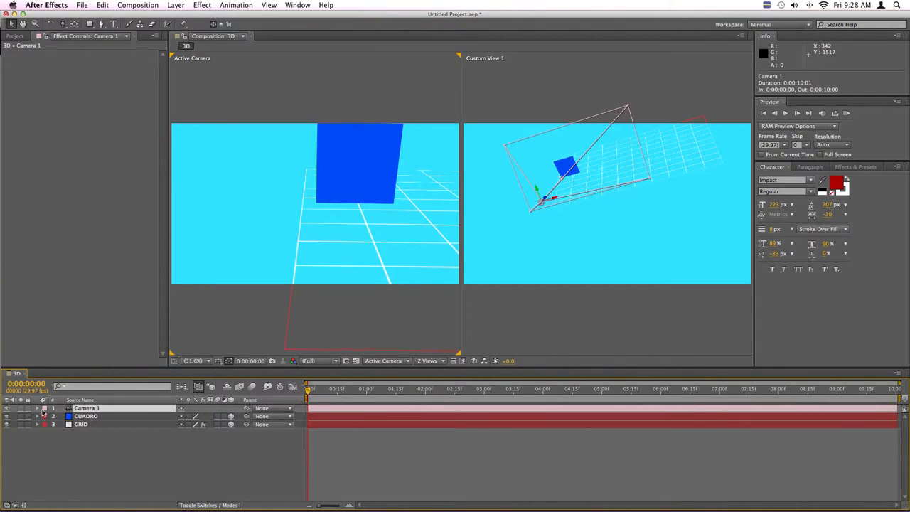
click(37, 409)
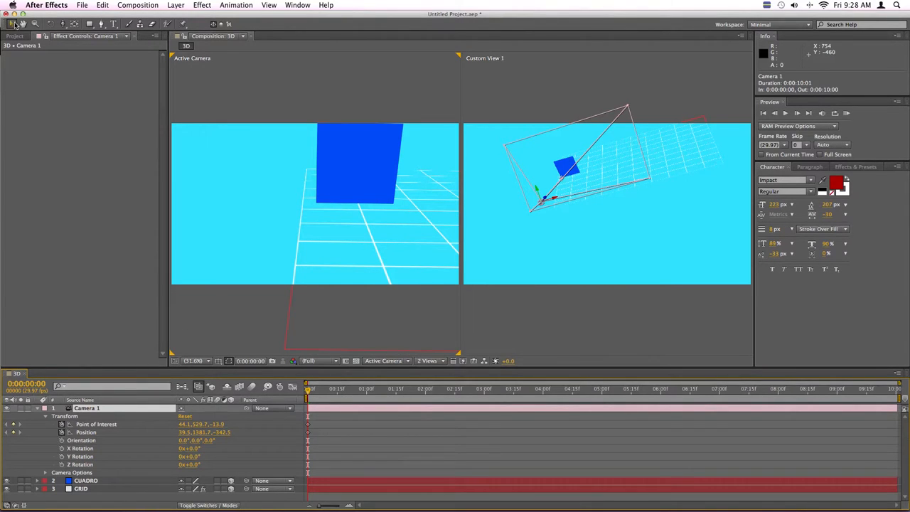
drag(66, 26, 101, 38)
drag(352, 108, 281, 143)
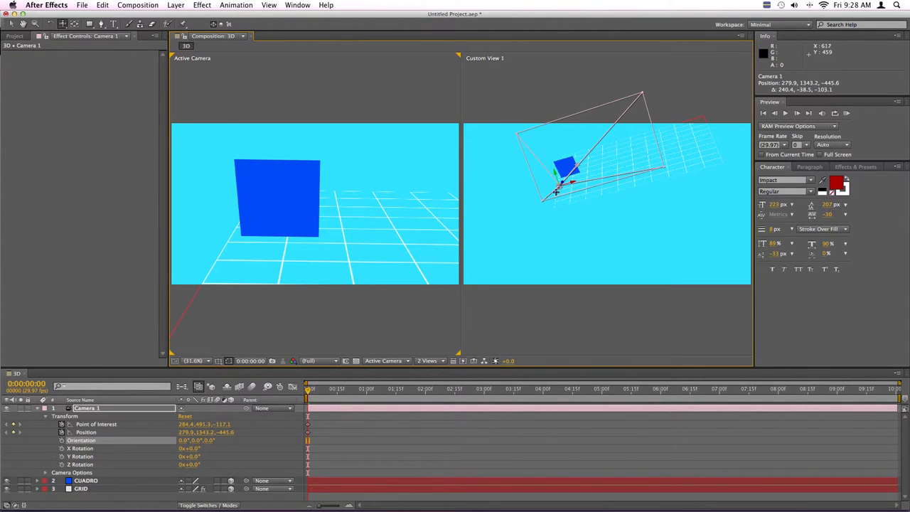
drag(291, 204, 268, 204)
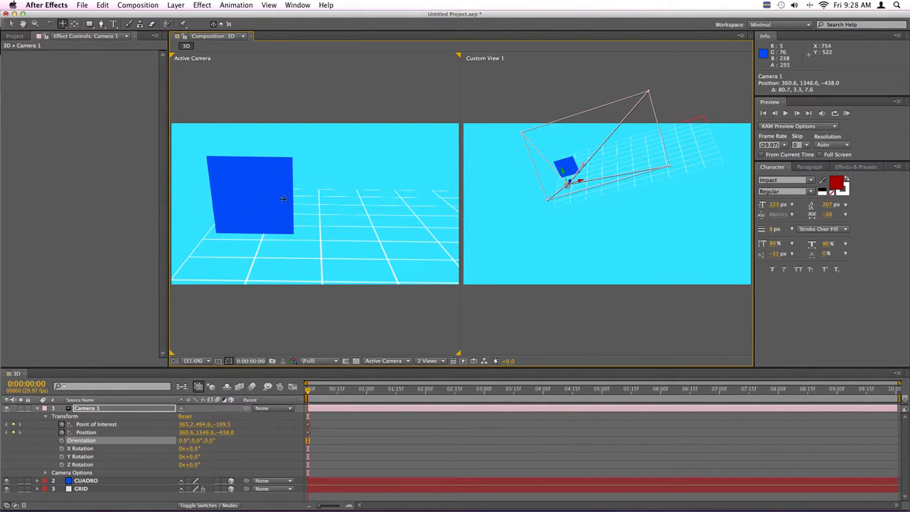
drag(251, 199, 247, 199)
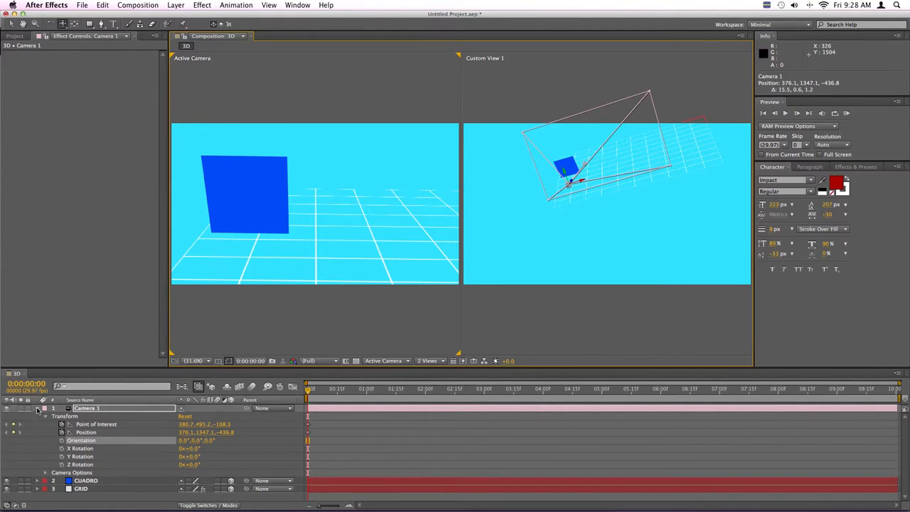
- Keyframe the CUADRO layer's Position at 8 seconds with an X value of 1733, at the far end of the grid
click(39, 409)
click(38, 417)
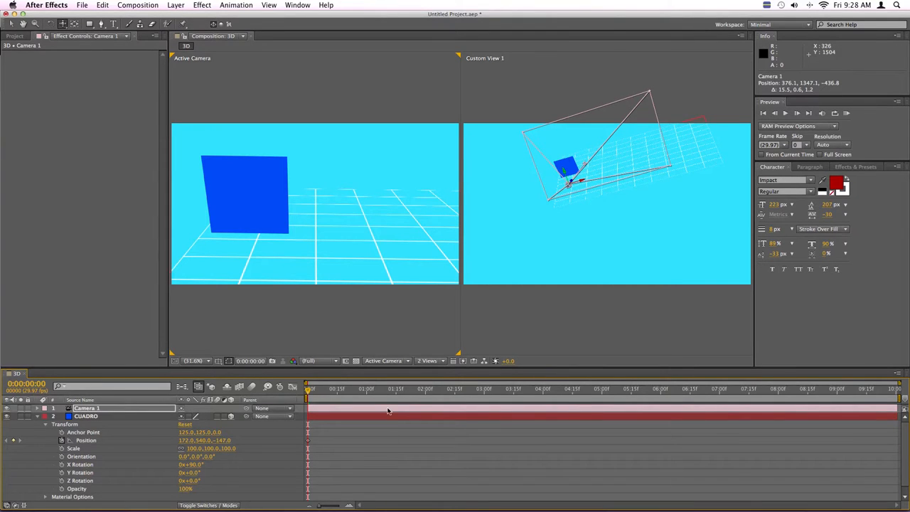
drag(310, 396, 780, 400)
drag(186, 441, 505, 448)
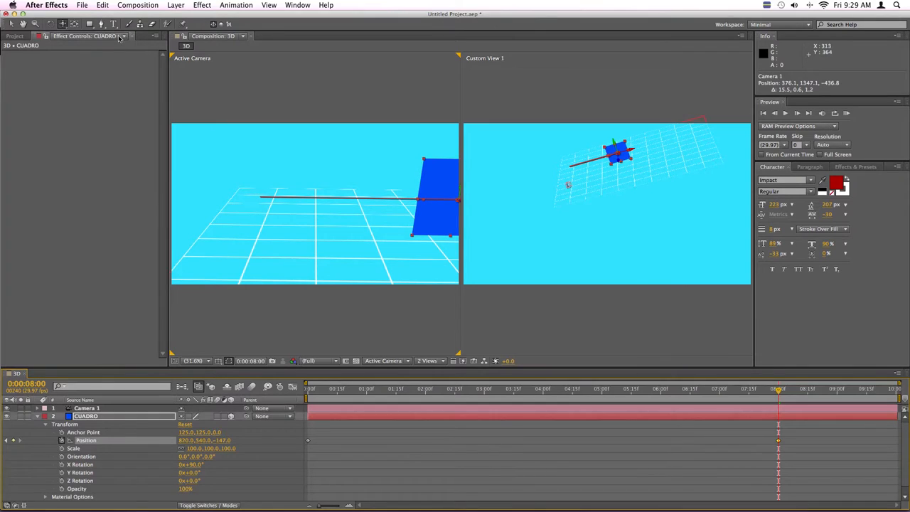
drag(189, 442, 291, 437)
click(567, 61)
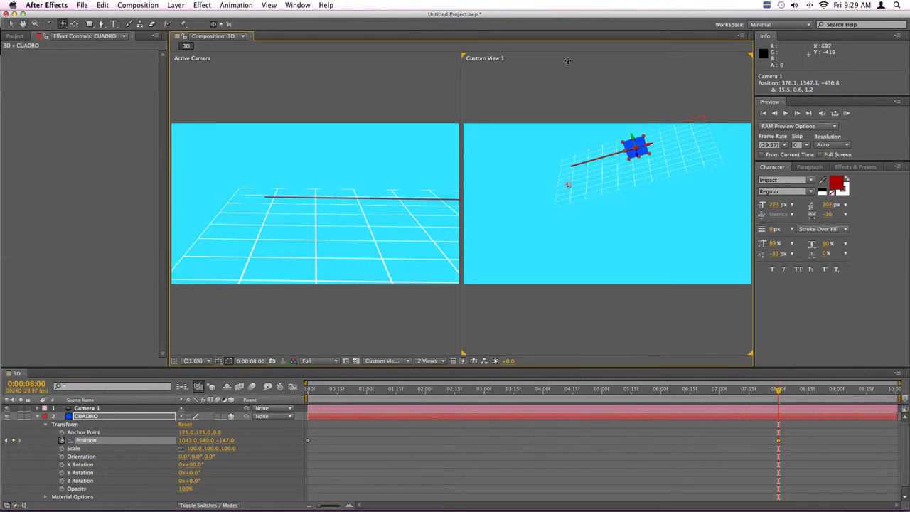
drag(688, 172, 647, 174)
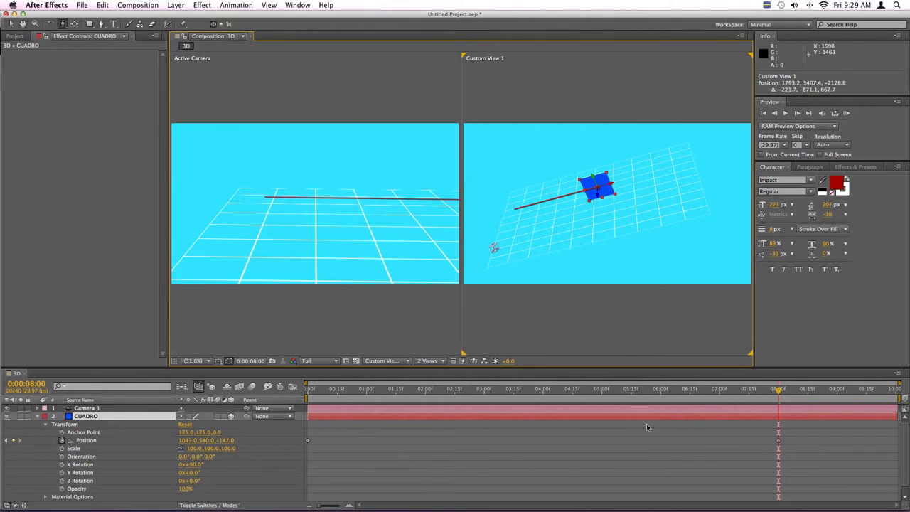
drag(184, 442, 505, 438)
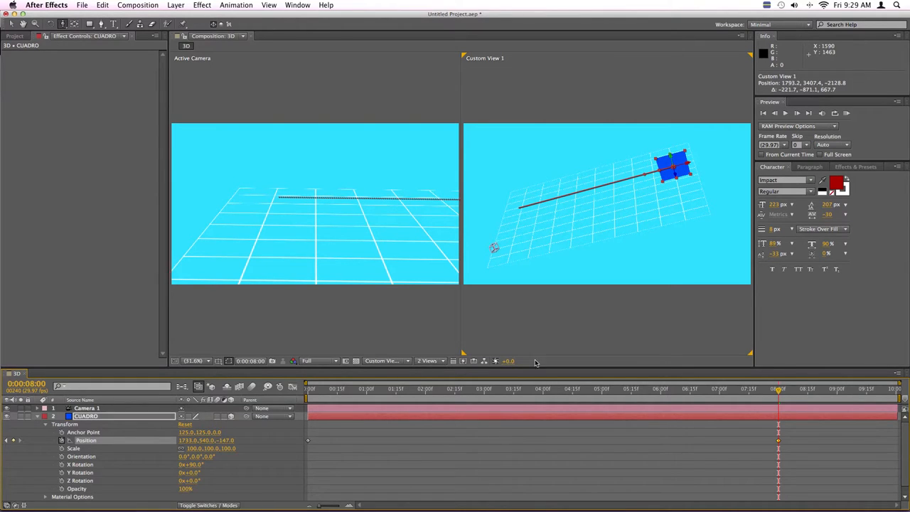
- Track Camera 1 along with the square at 8 seconds and orbit it slightly, to a position of about 1698, 1353.8, -437.4
click(38, 416)
click(38, 409)
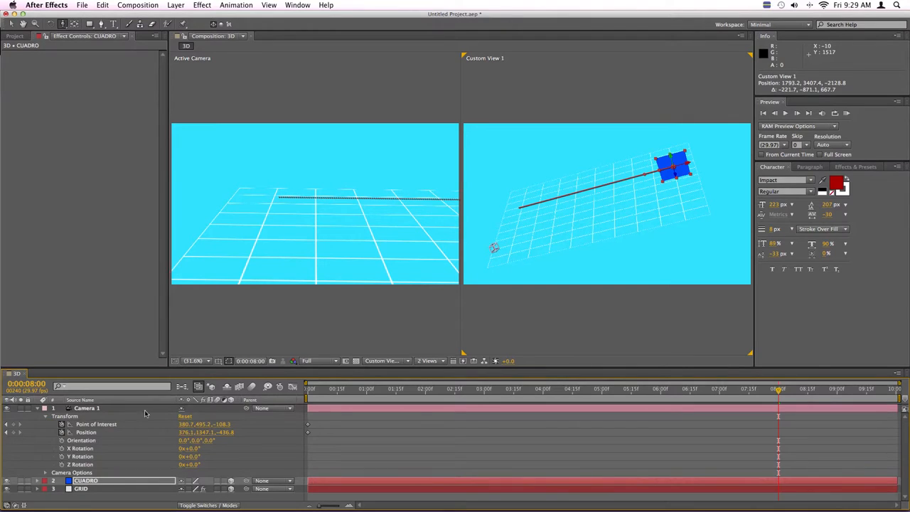
click(705, 411)
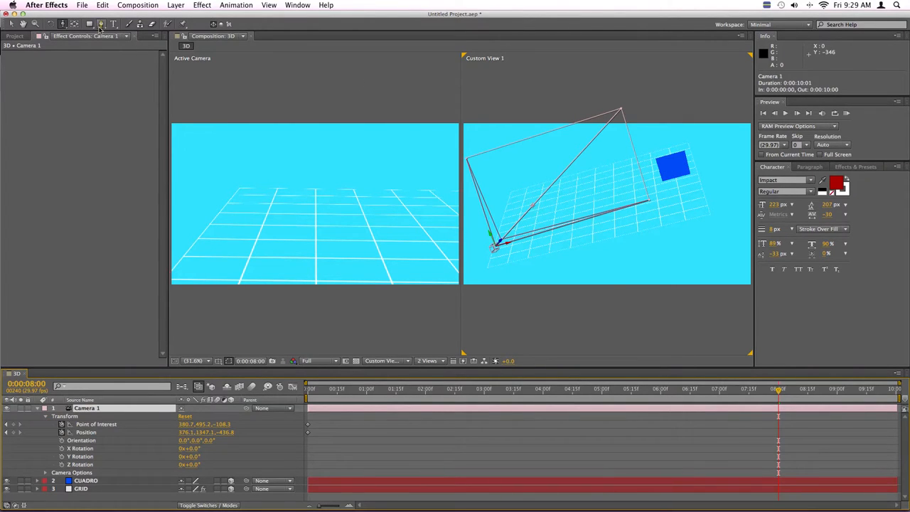
drag(74, 25, 99, 46)
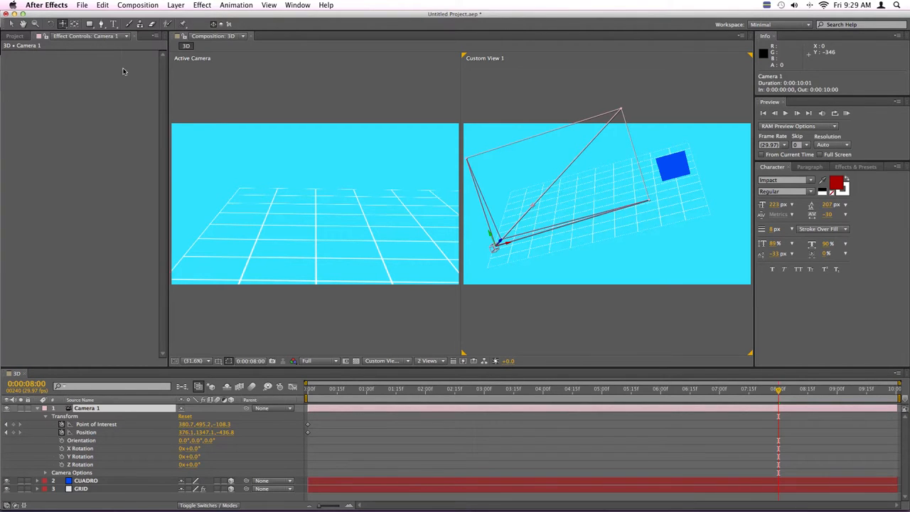
drag(401, 216, 286, 211)
drag(394, 211, 252, 211)
drag(412, 206, 250, 205)
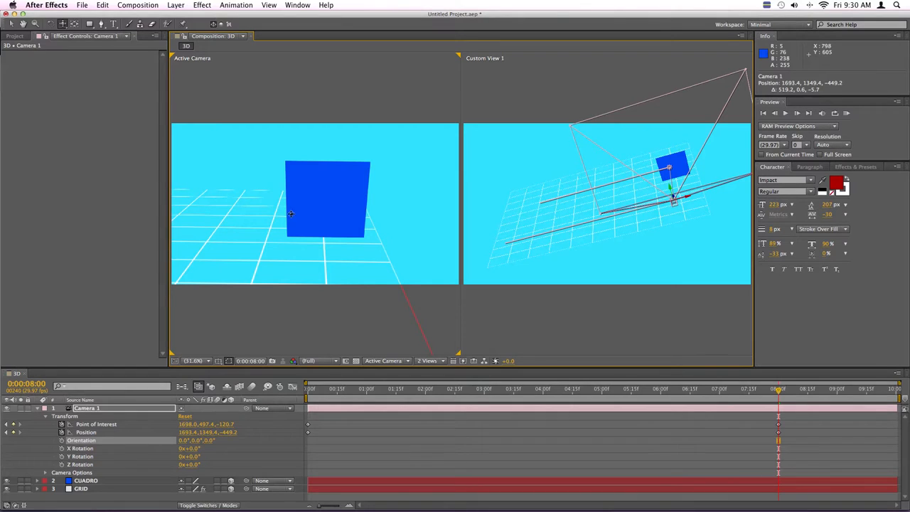
key(c)
drag(303, 216, 305, 217)
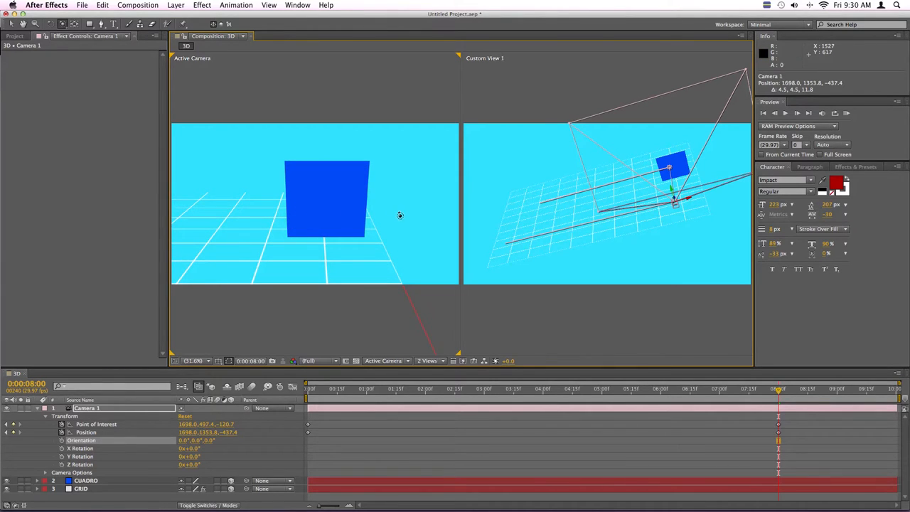
- Run a RAM preview of the animation, stop it and lower the composition's display resolution to Quarter
click(847, 115)
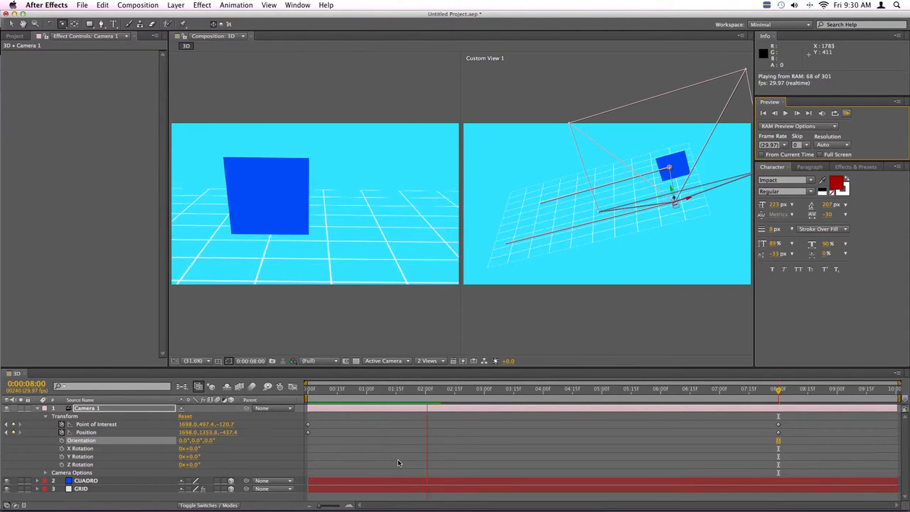
key(space)
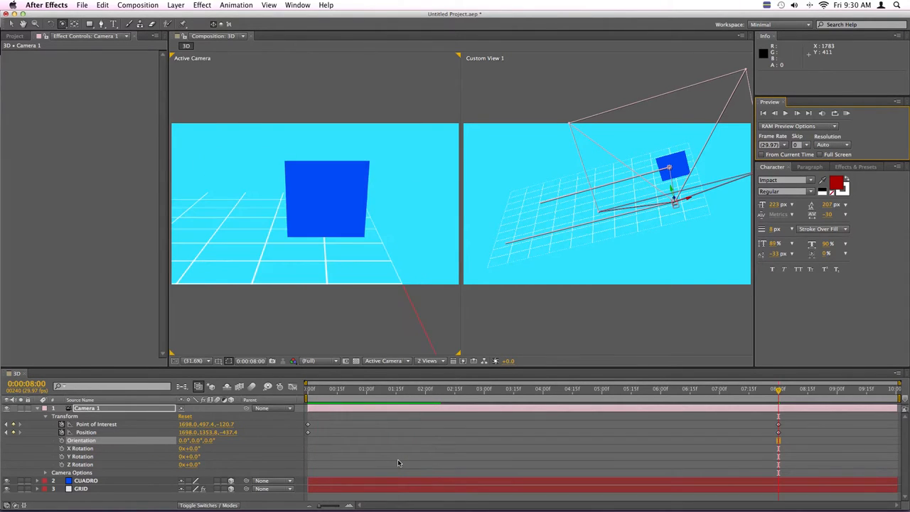
click(335, 362)
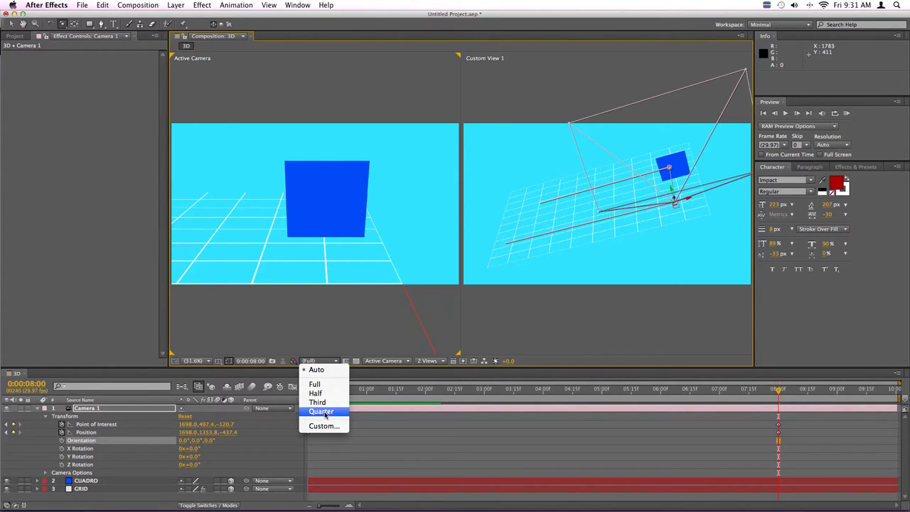
click(322, 412)
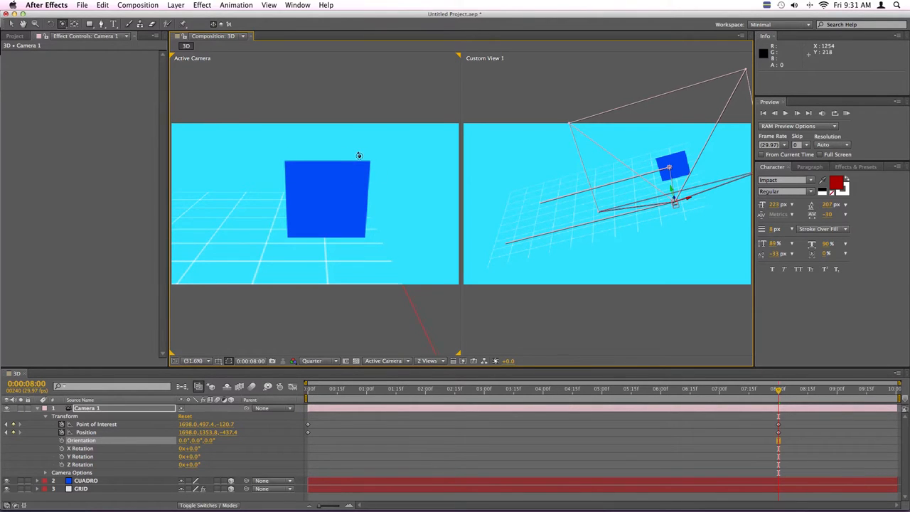
- Enlarge the Active Camera view to 50% and compare Full resolution with Quarter, ending on Quarter
key(slash)
key(comma)
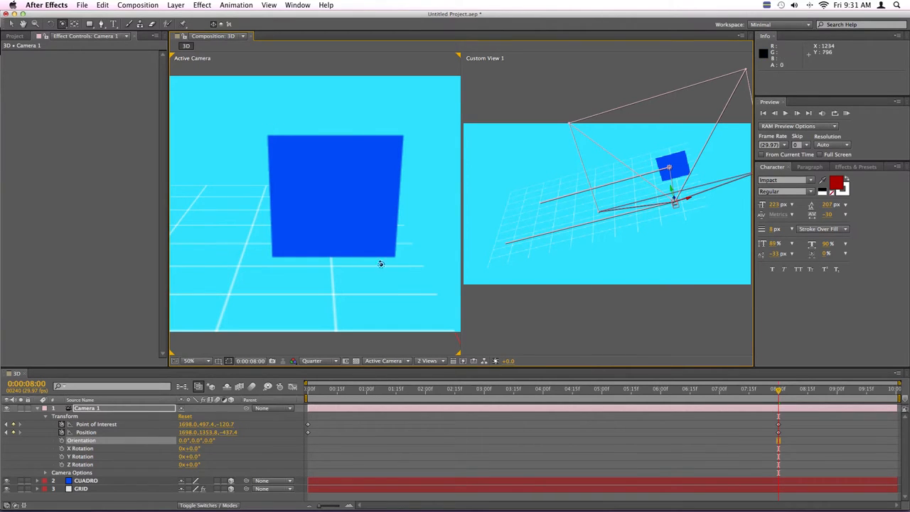
click(335, 361)
click(328, 325)
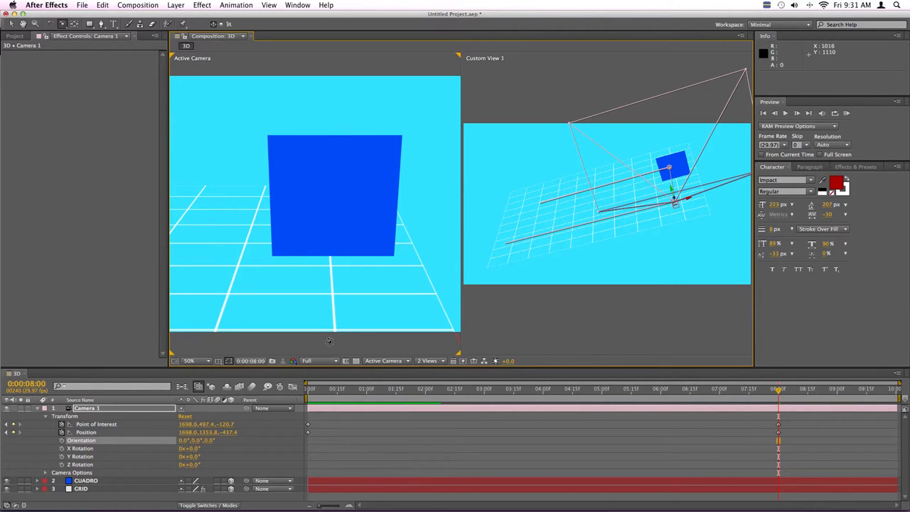
click(328, 361)
click(334, 413)
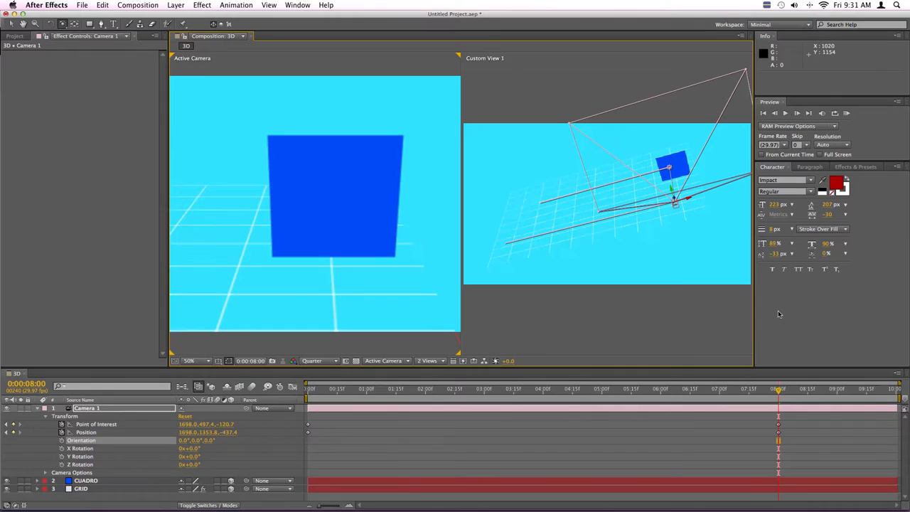
- Fit the Active Camera view back to its pane and RAM-preview the animation at Quarter resolution
click(847, 113)
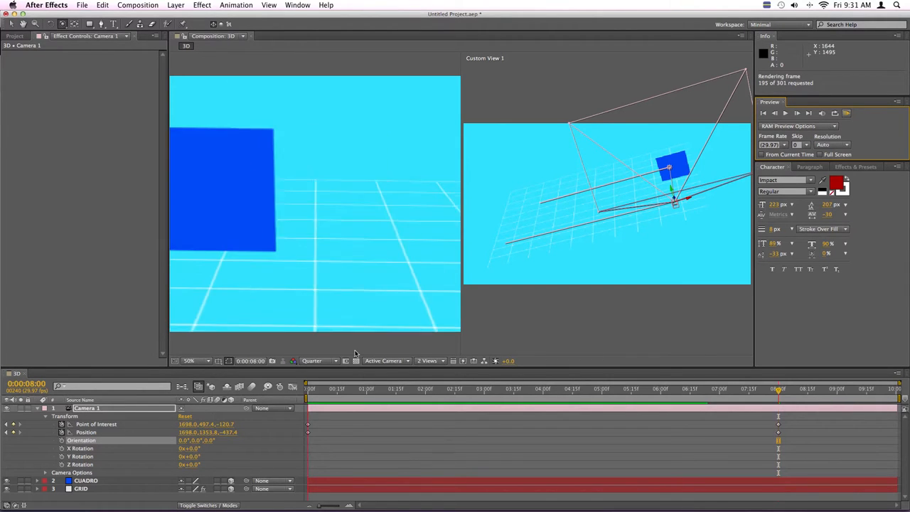
key(space)
click(355, 346)
key(comma)
key(comma)
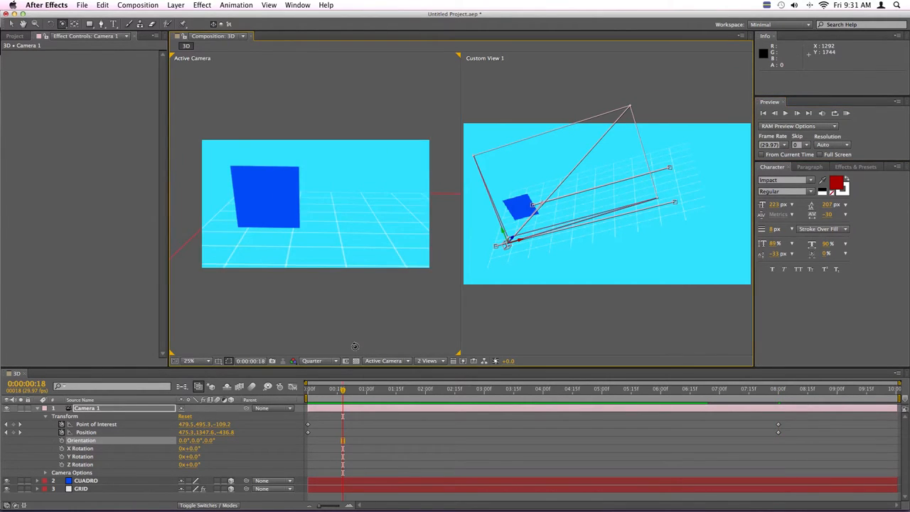
click(206, 359)
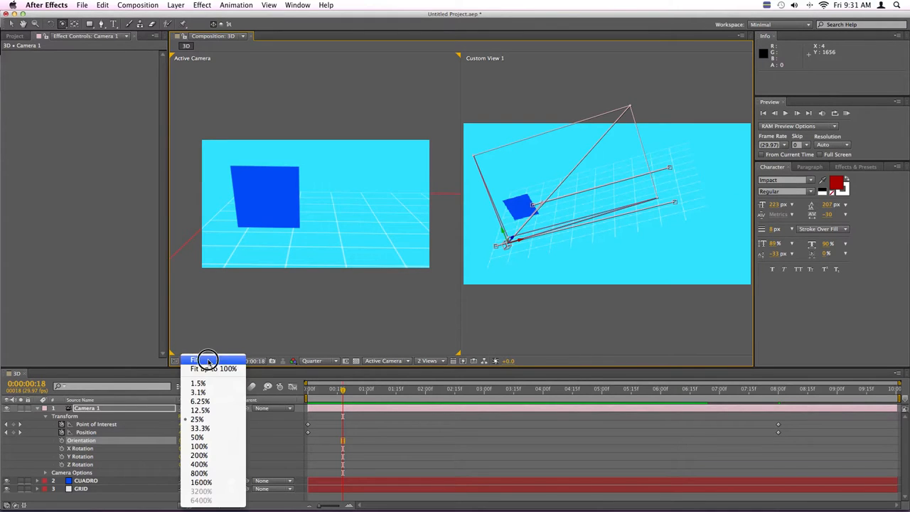
click(207, 366)
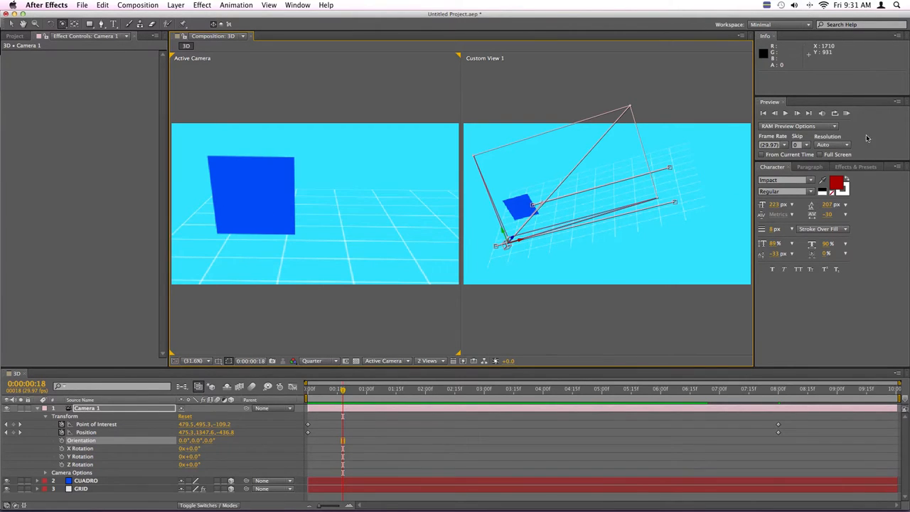
click(847, 113)
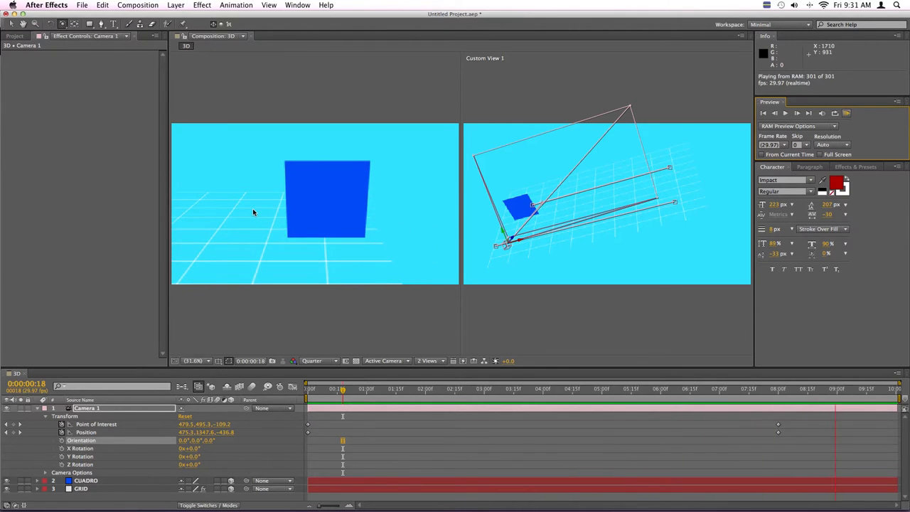
- Return to 0 seconds and select Camera 1 with the Selection tool, making Custom View 1 the active view
click(331, 393)
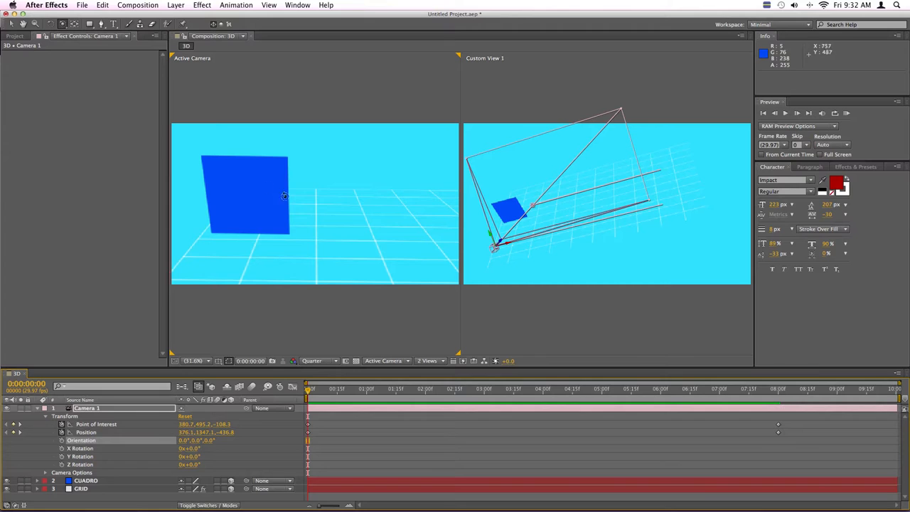
click(11, 24)
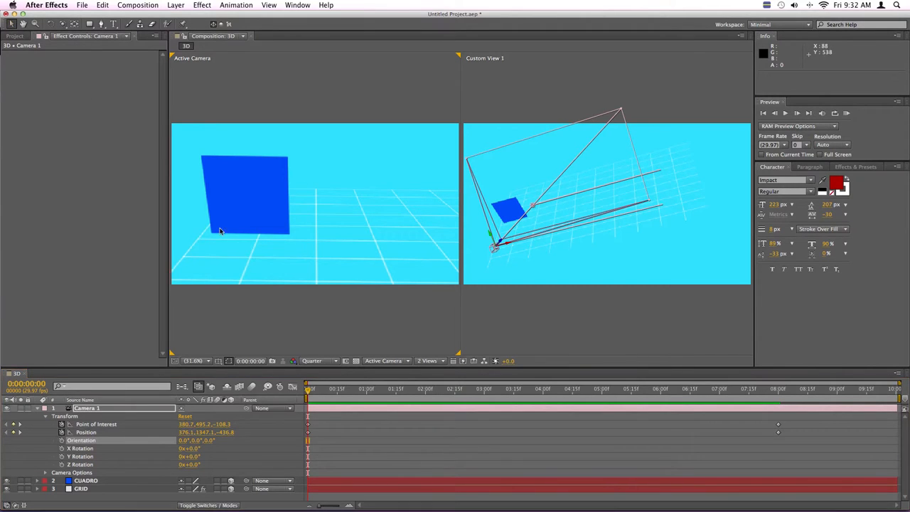
click(332, 413)
click(335, 412)
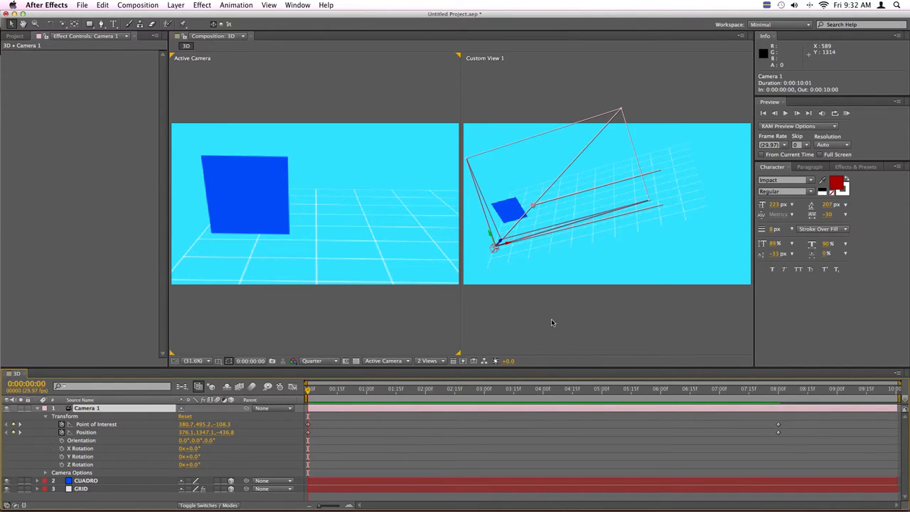
click(493, 318)
click(603, 272)
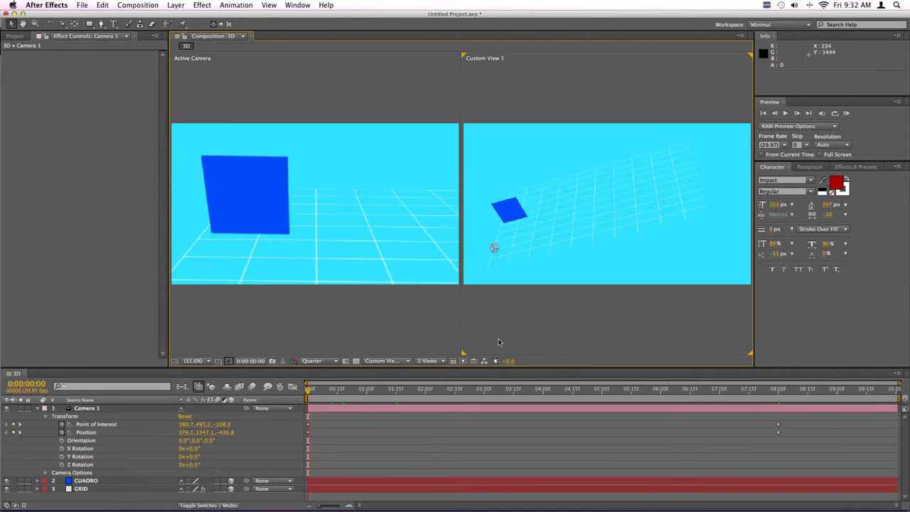
key(super+Down)
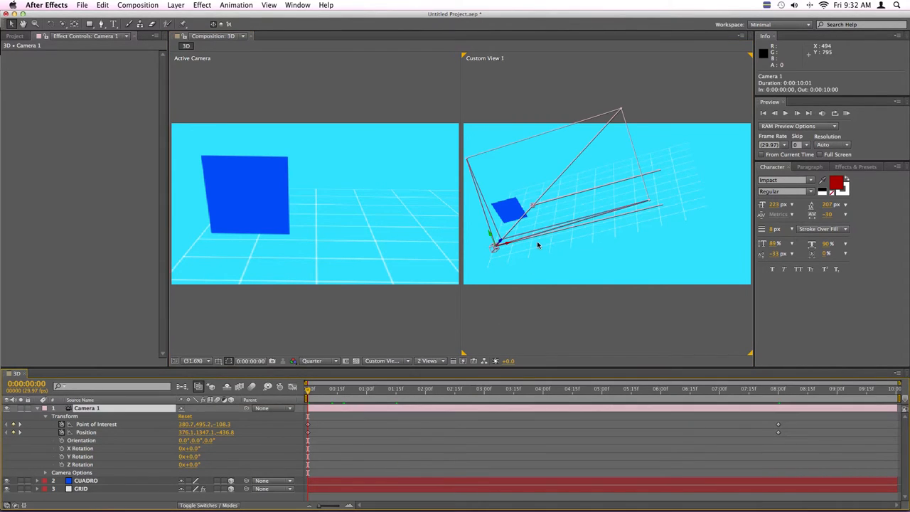
- Orbit Custom View 1 to look down on the grid and slide Camera 1 along its X axis to about X 1149.1
key(c)
drag(559, 207, 563, 226)
key(c)
drag(318, 391, 277, 405)
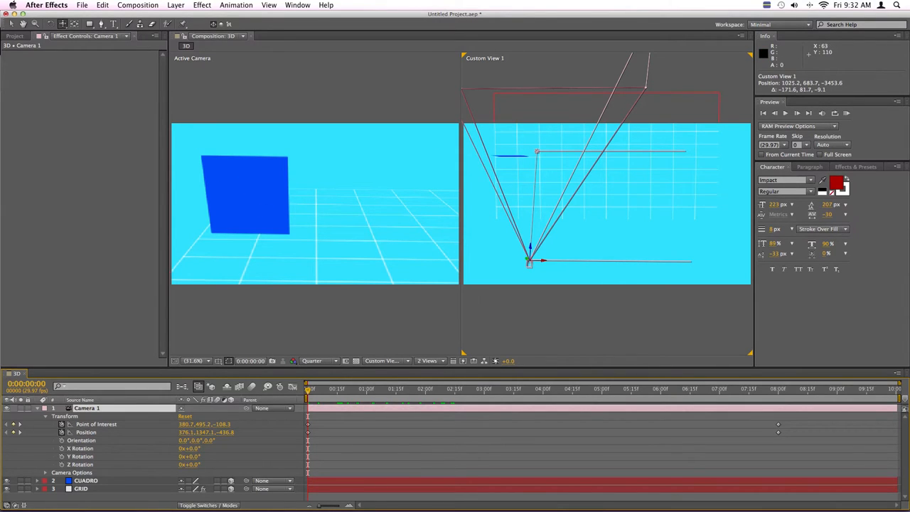
click(13, 25)
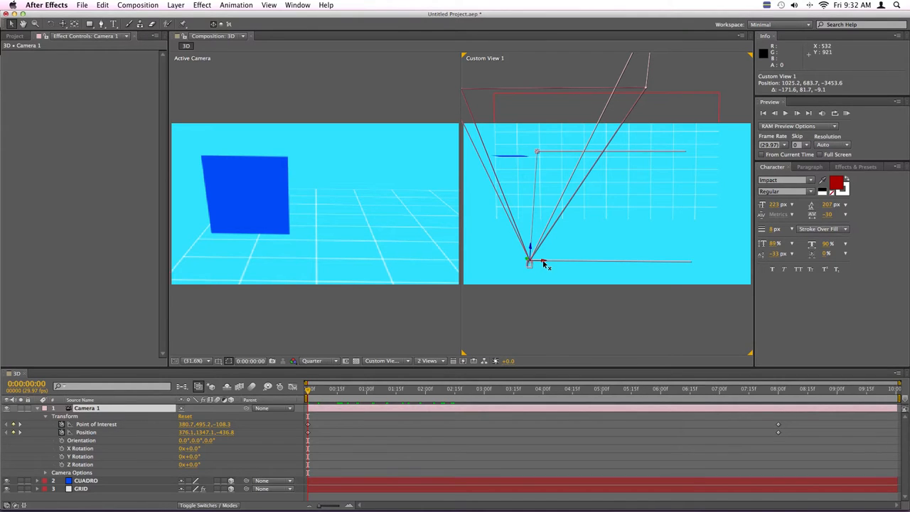
drag(545, 264, 656, 266)
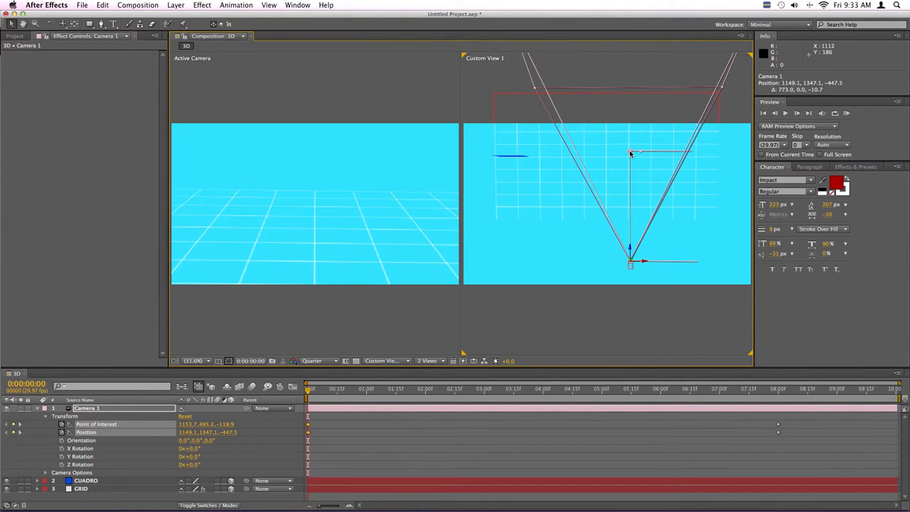
- Aim Camera 1's point of interest at the blue square at 0 seconds, about 159.5, 534.4, -138.3, and set Z Rotation to -80°
click(630, 153)
drag(630, 153, 508, 155)
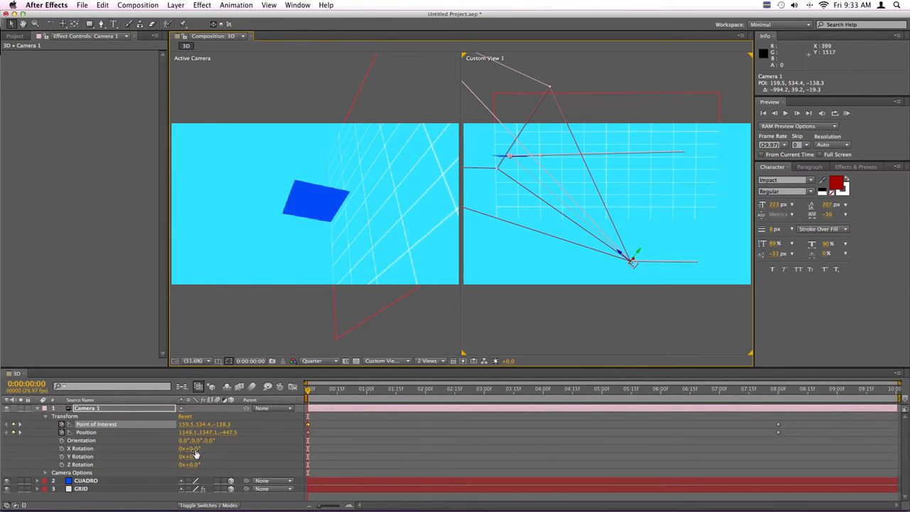
mouse_move(192, 449)
mouse_down()
mouse_move(200, 444)
mouse_move(197, 456)
mouse_move(182, 457)
mouse_move(201, 461)
mouse_up()
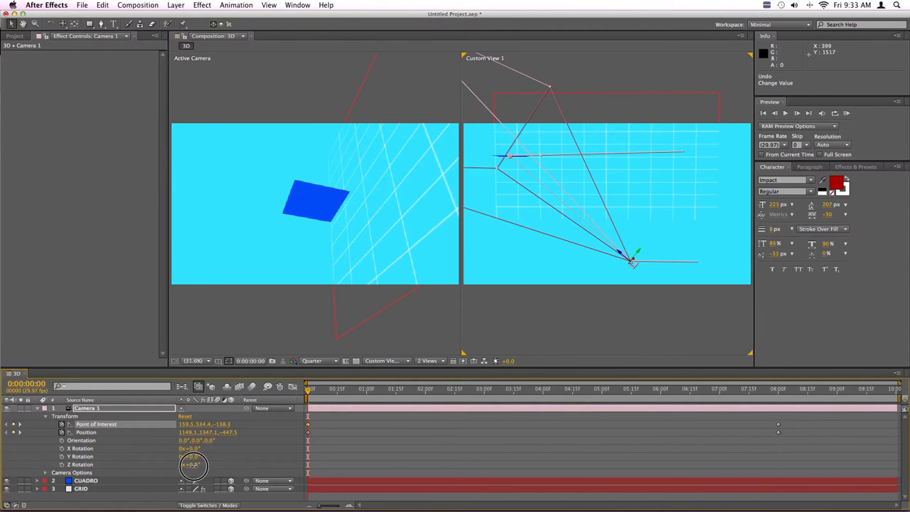
click(201, 467)
drag(193, 464, 154, 466)
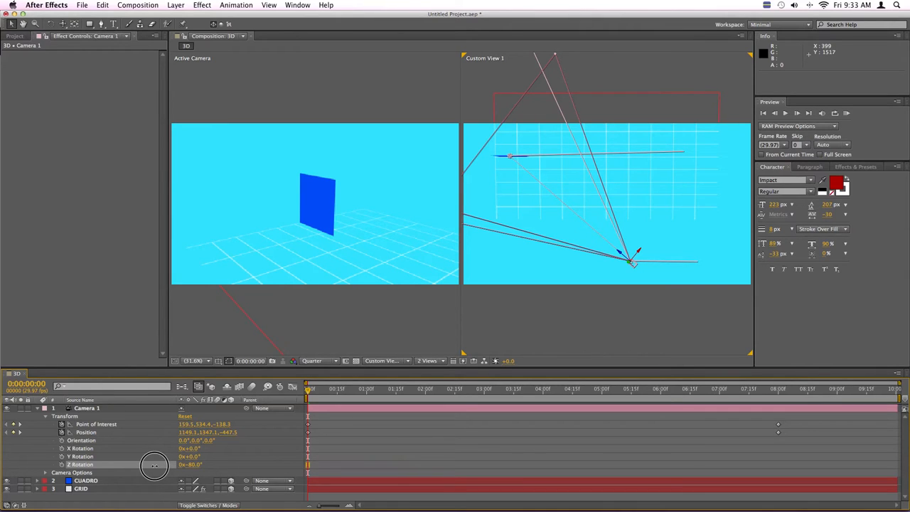
drag(154, 466, 154, 466)
click(353, 439)
- At 8 seconds, set Camera 1's Position to about 2847, 1353.8, -594.4 and RAM-preview the animation
drag(309, 389, 779, 425)
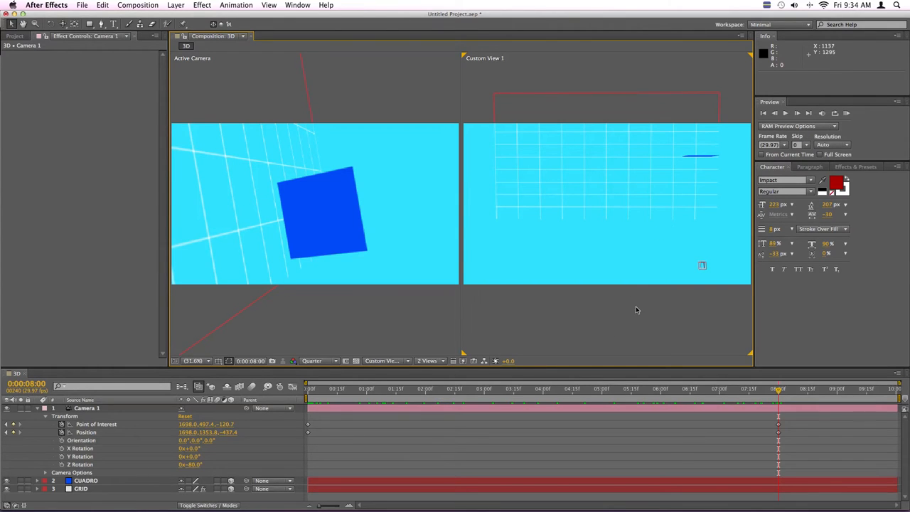
key(c)
drag(644, 239, 583, 329)
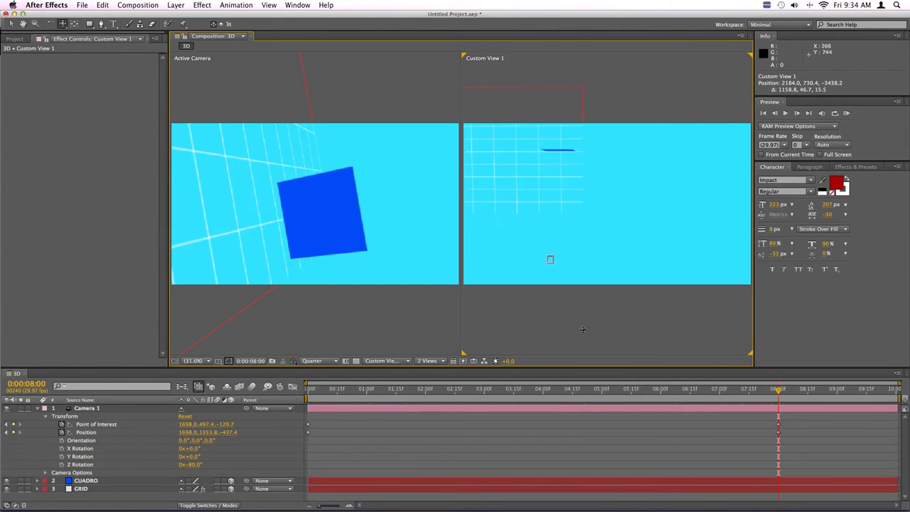
click(424, 406)
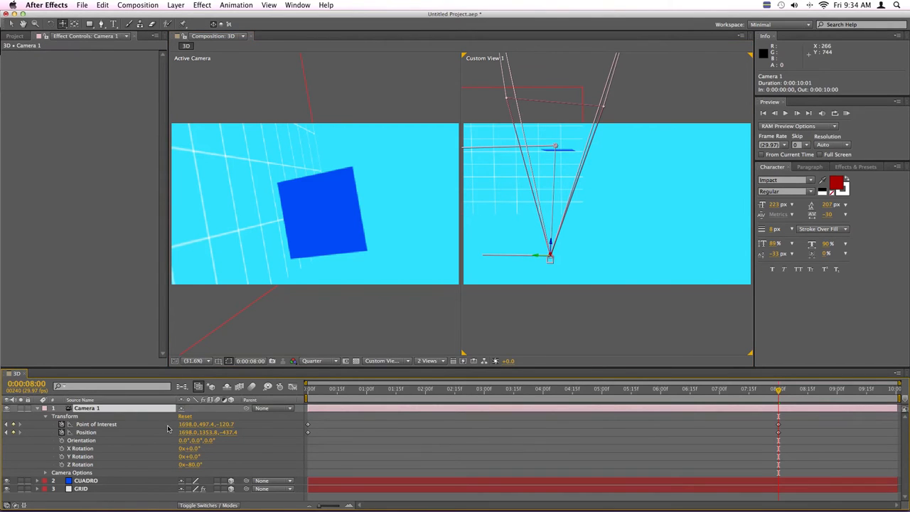
drag(186, 432, 690, 430)
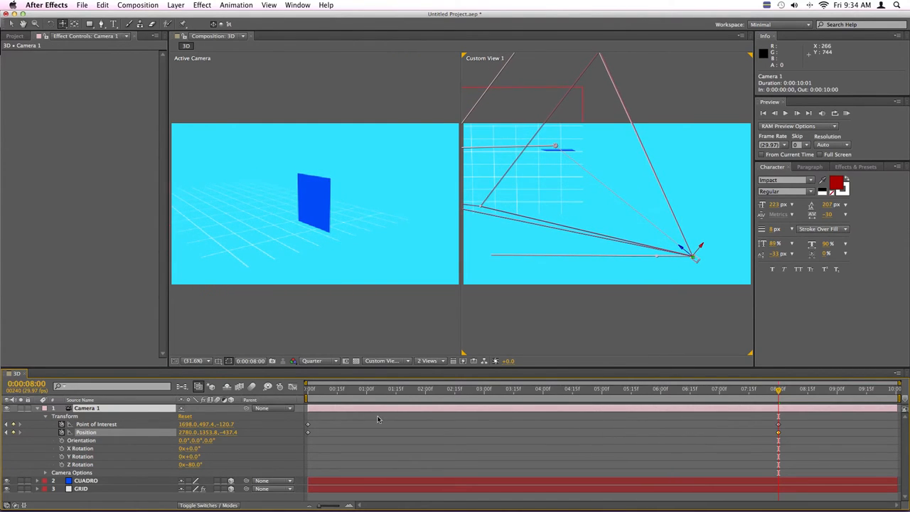
click(230, 432)
mouse_move(230, 432)
mouse_down()
mouse_move(268, 433)
mouse_move(152, 432)
mouse_move(215, 432)
mouse_up()
click(846, 114)
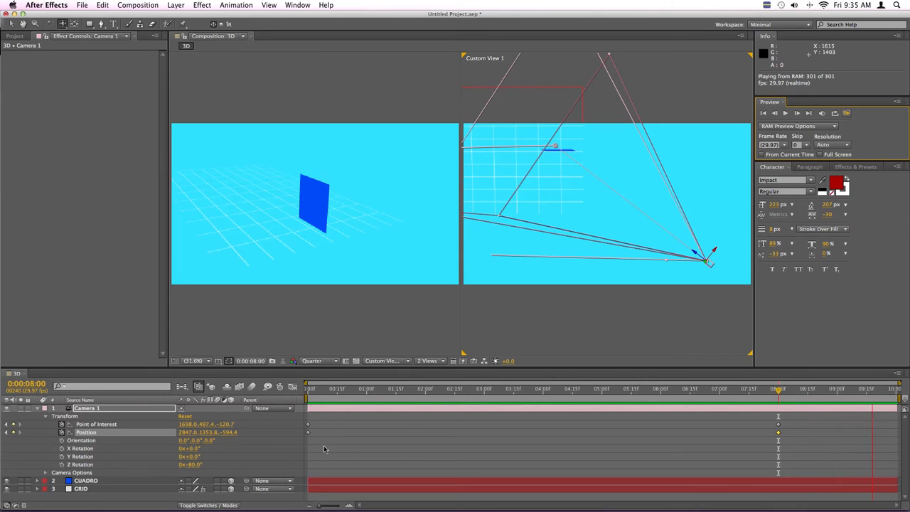
- At 4 seconds, move Camera 1 closer to the grid, to about 1588.9, 1031.1, -371.2, and RAM-preview the curved camera path
click(516, 395)
drag(516, 396, 542, 391)
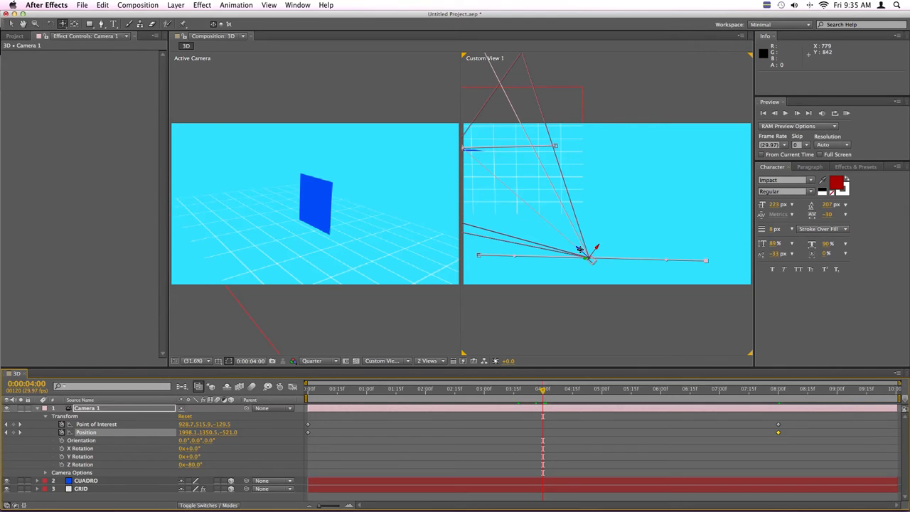
key(v)
drag(584, 252, 525, 192)
click(845, 112)
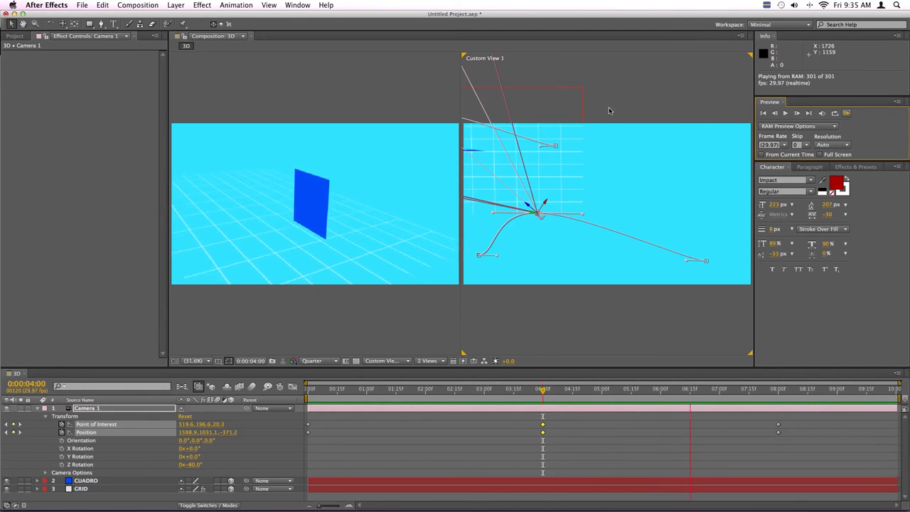
- Collapse Camera 1's properties, duplicate the CUADRO layer and set the copy's Opacity to 50%
click(37, 410)
click(74, 453)
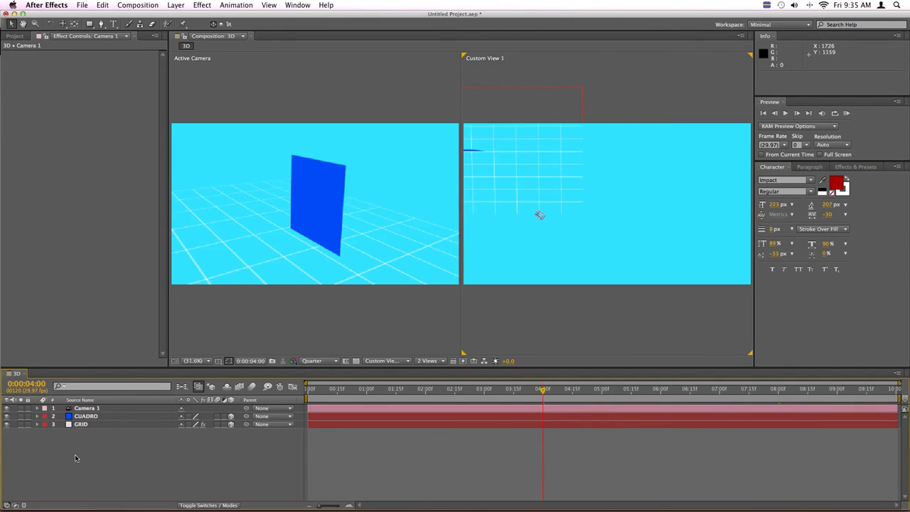
click(84, 417)
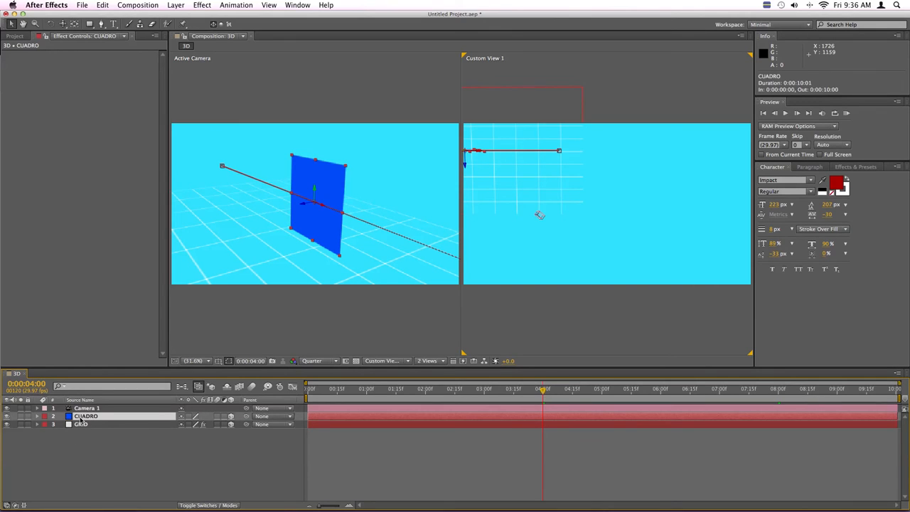
key(super+d)
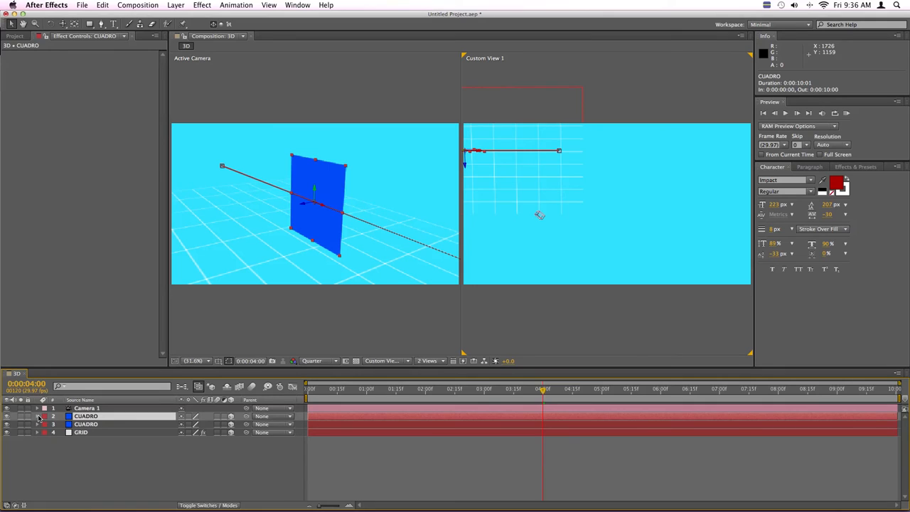
key(t)
drag(188, 425, 162, 425)
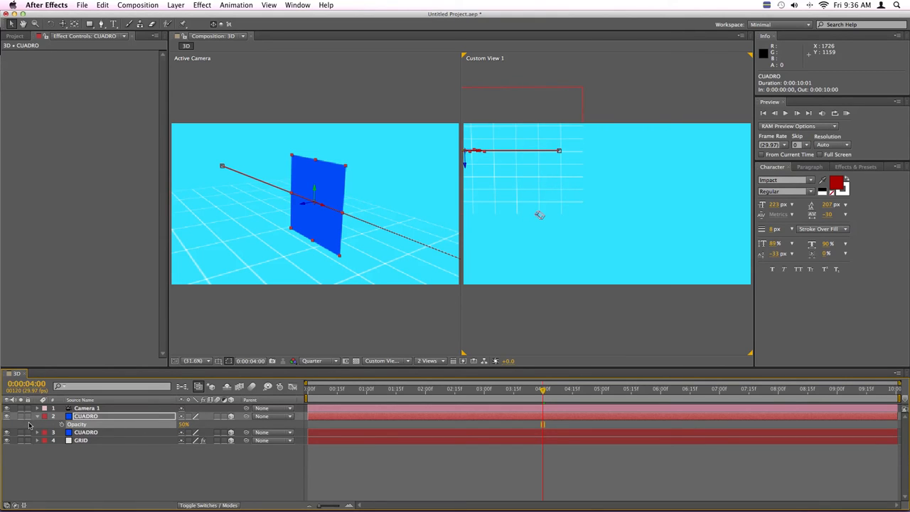
- Select both Position keyframes of the CUADRO copy and, at 8 seconds, shift it beside the original square to about Y 703.7
click(37, 418)
click(37, 418)
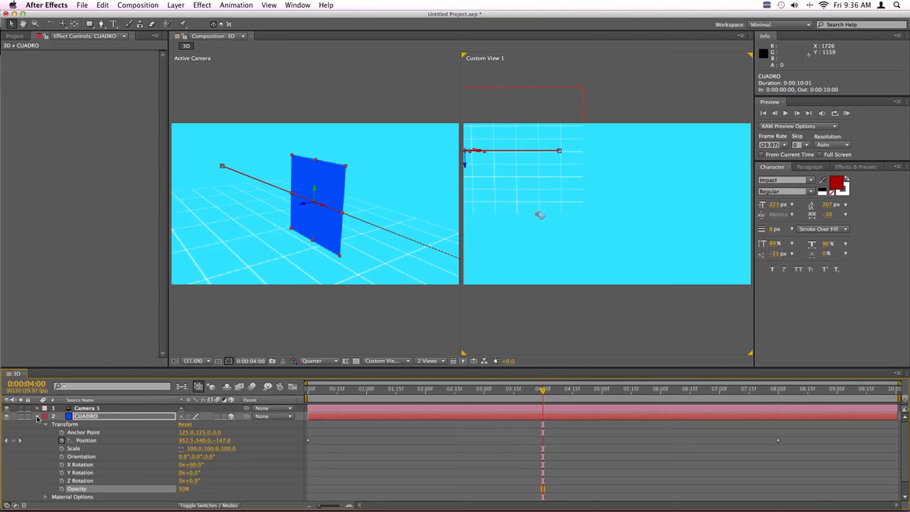
key(F2)
click(74, 418)
key(u)
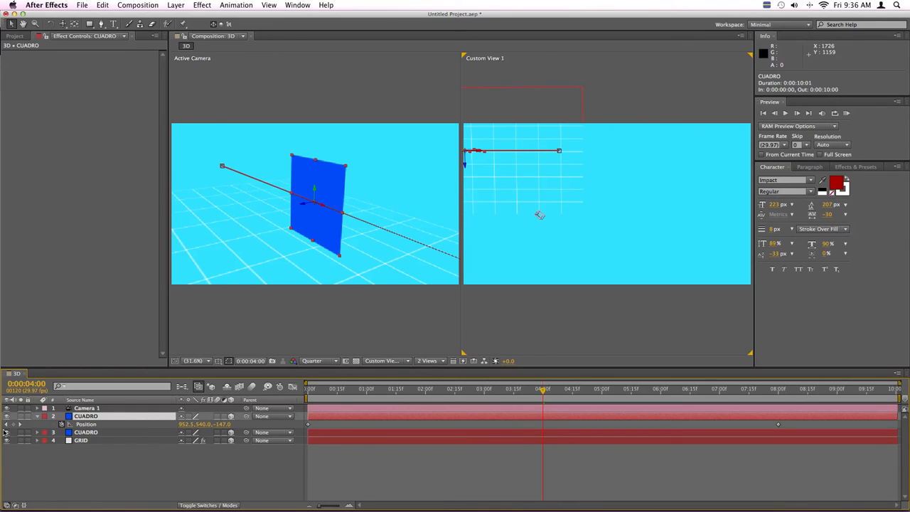
click(777, 396)
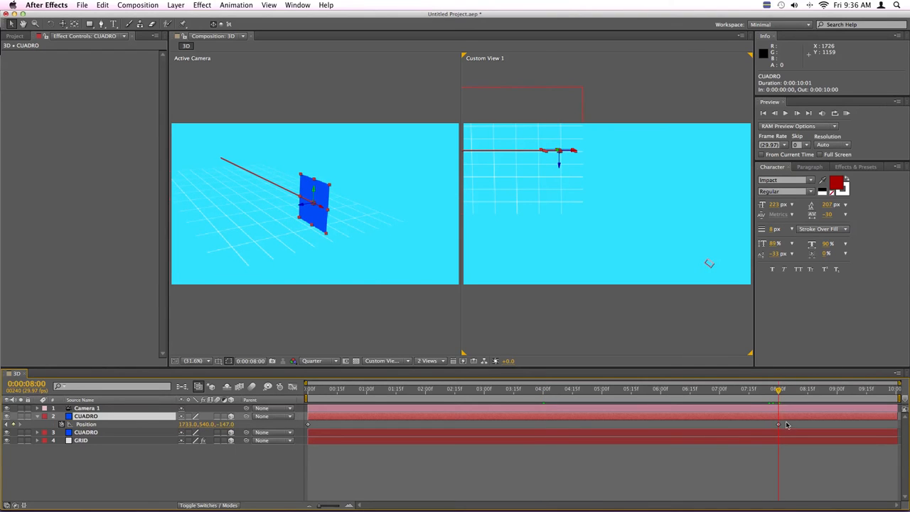
drag(791, 427, 290, 425)
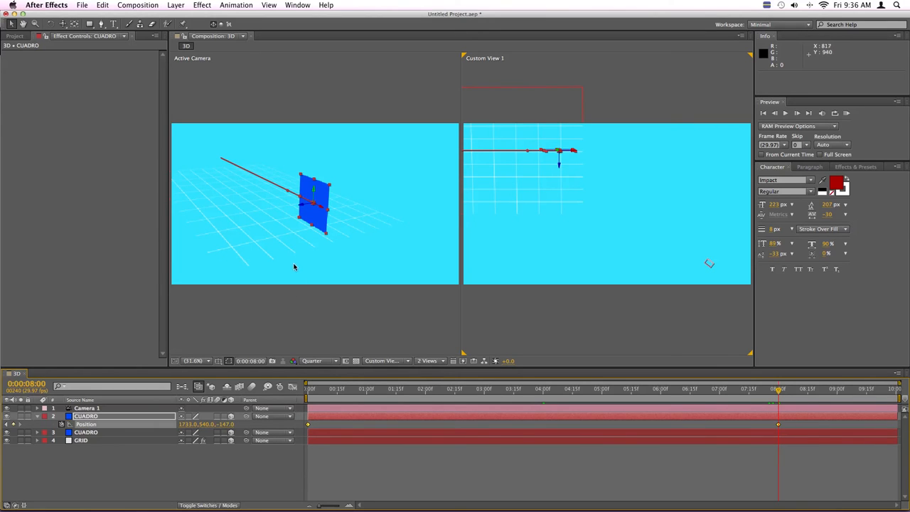
drag(229, 431, 233, 427)
key(super+z)
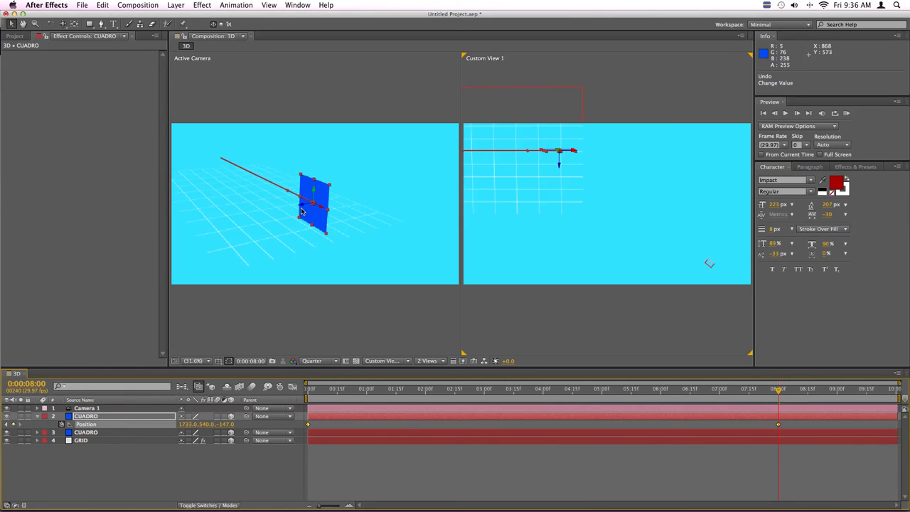
drag(301, 204, 278, 208)
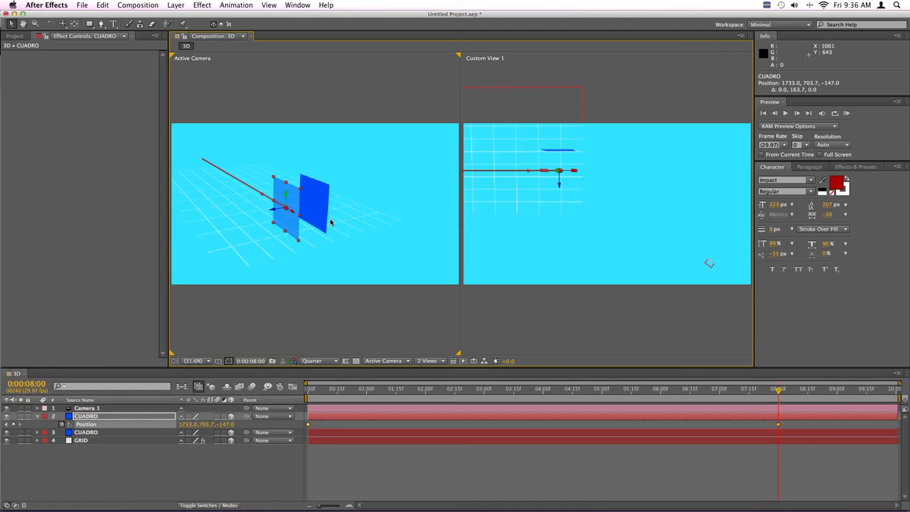
- Duplicate the 50% opacity CUADRO layer and show the new copy's keyframed Position
click(330, 473)
click(324, 423)
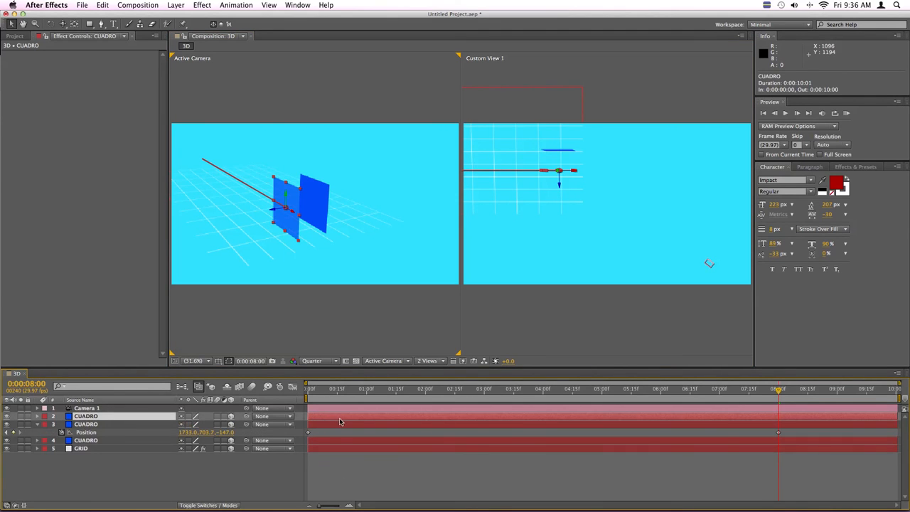
key(super+d)
- Shift both Position keyframes of the newest CUADRO copy to the original's other side, about Y 353.3, and start a RAM preview
drag(789, 425, 285, 425)
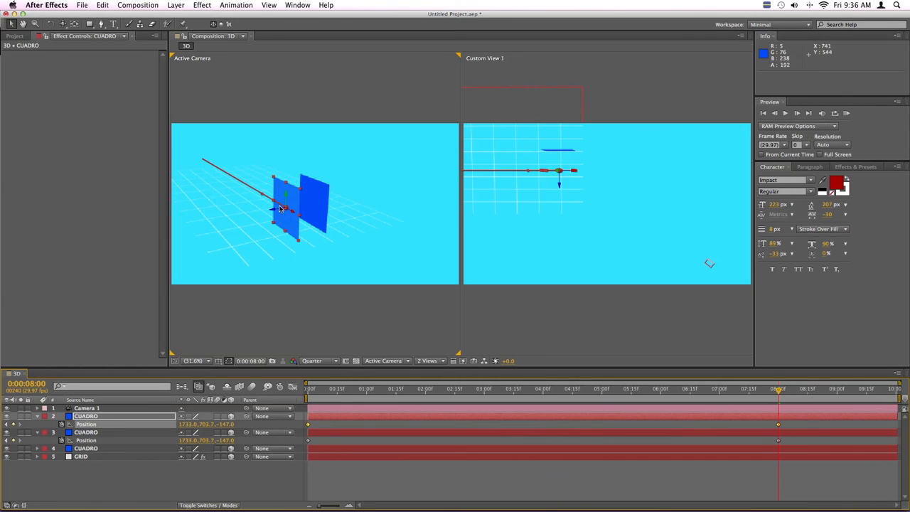
mouse_move(322, 213)
mouse_down()
mouse_move(313, 210)
mouse_move(327, 204)
mouse_up()
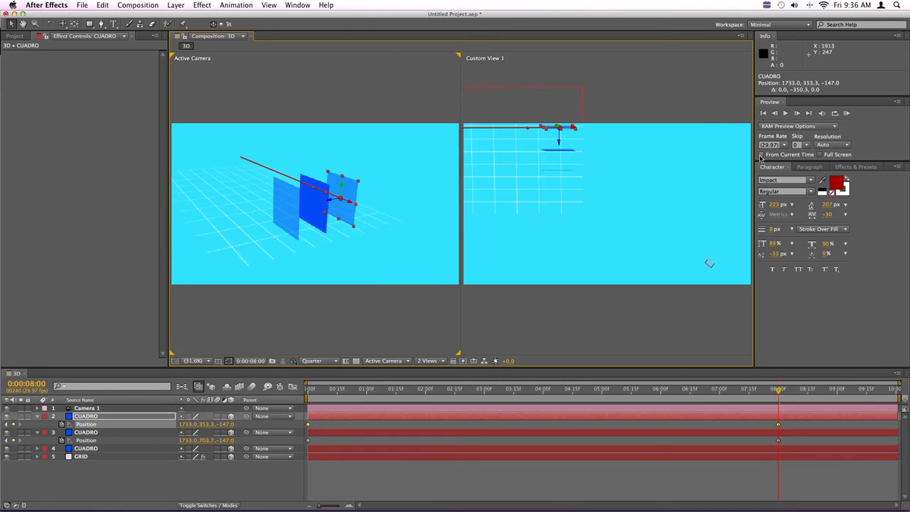
click(846, 113)
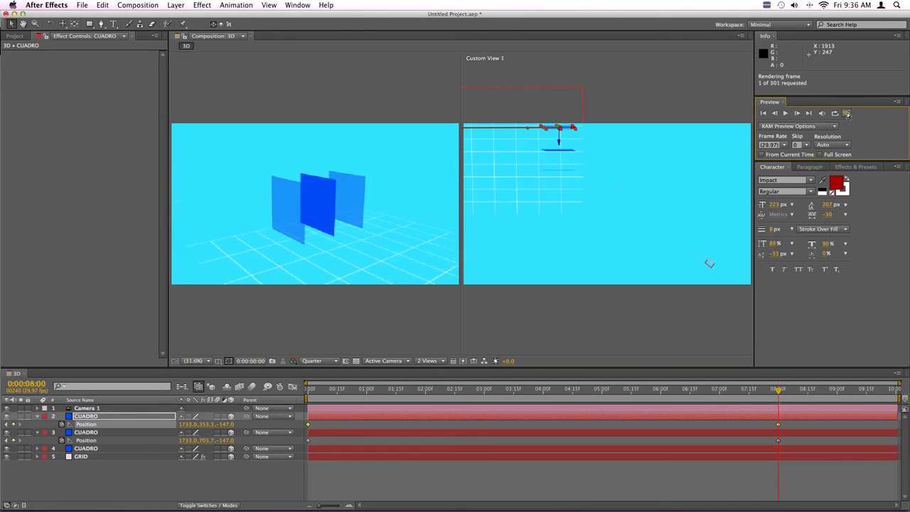